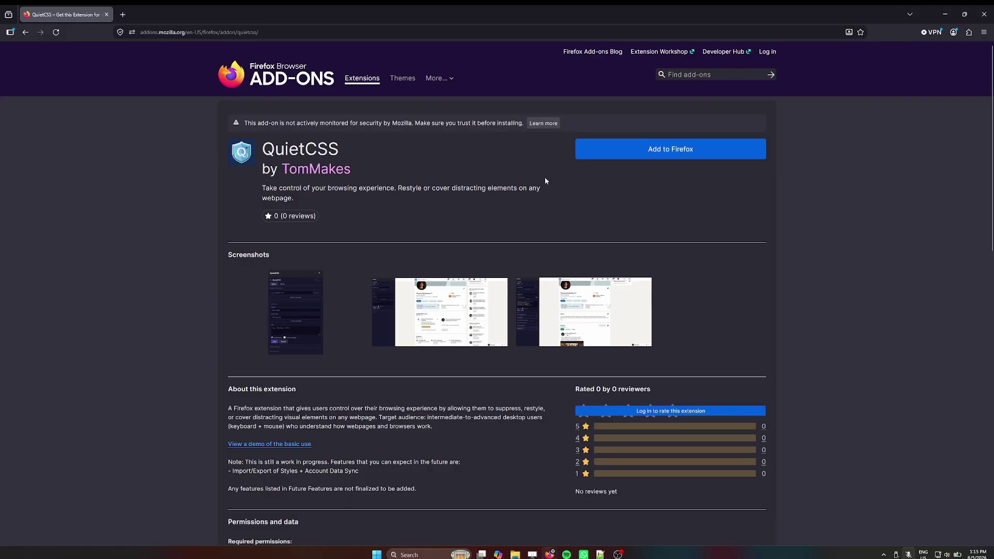
Install the QuietCSS extension with its required permissions and dismiss the installation notice.
{"action": "left_click", "coordinate": [605, 152]}
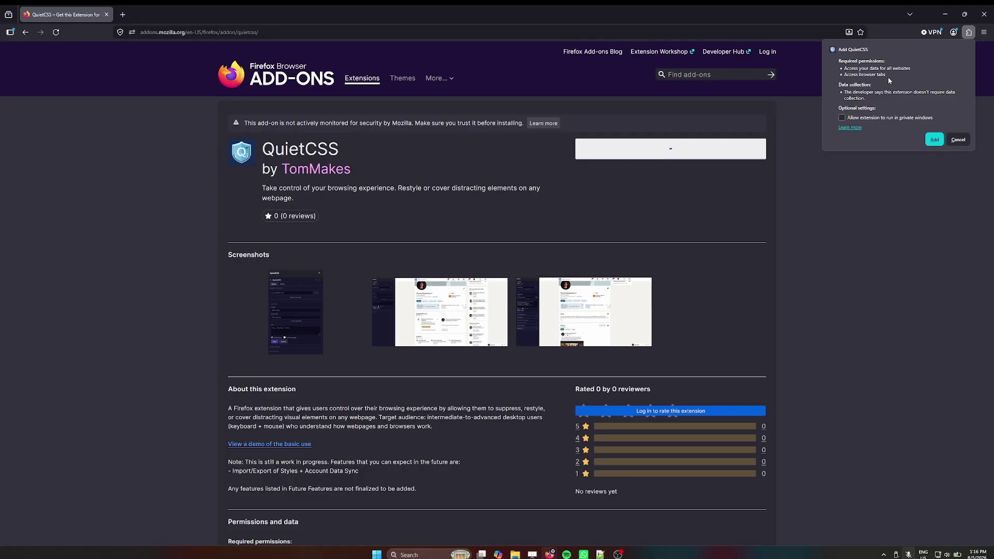
{"action": "left_click", "coordinate": [934, 141]}
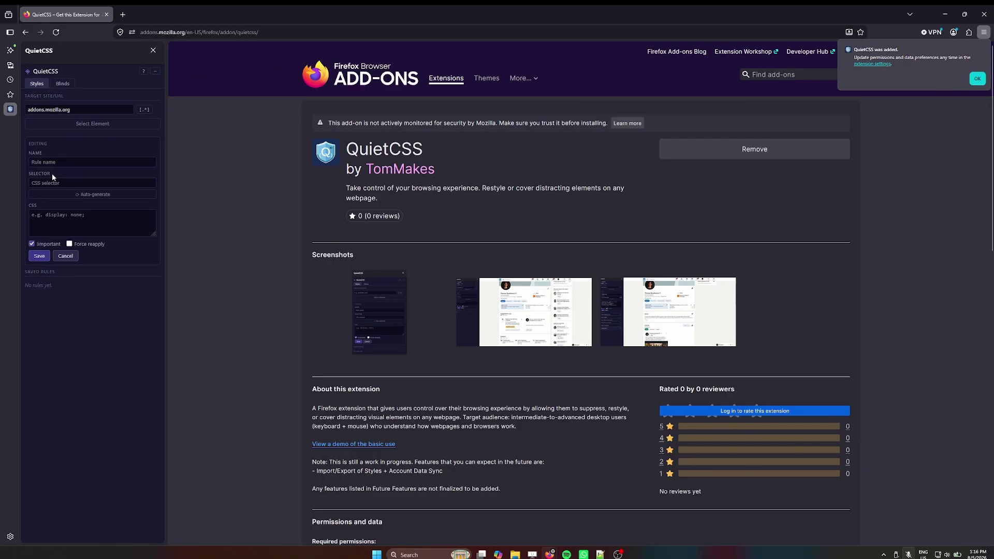
{"action": "left_click", "coordinate": [978, 81]}
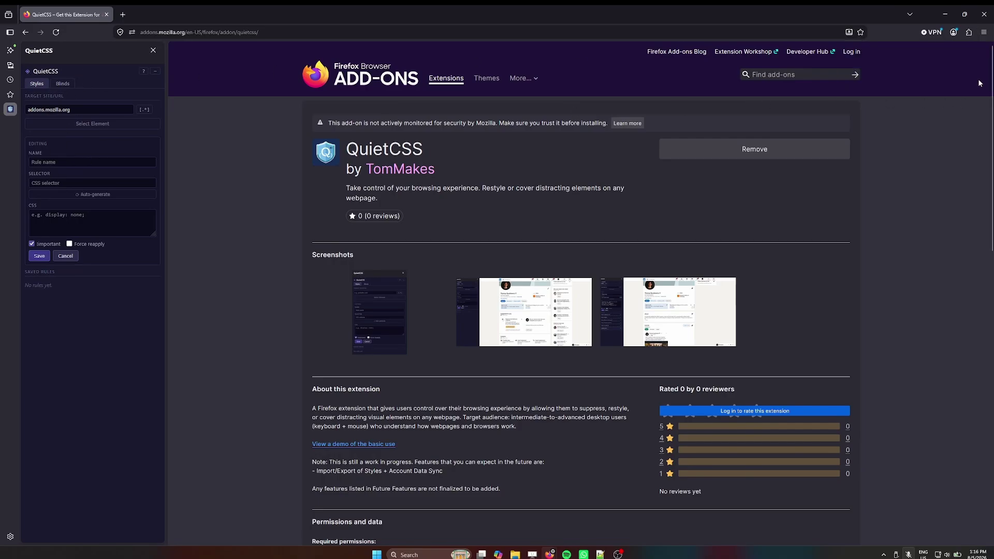
Hide and reshow the QuietCSS sidebar, and switch its element selection on and off.
{"action": "left_click", "coordinate": [10, 34]}
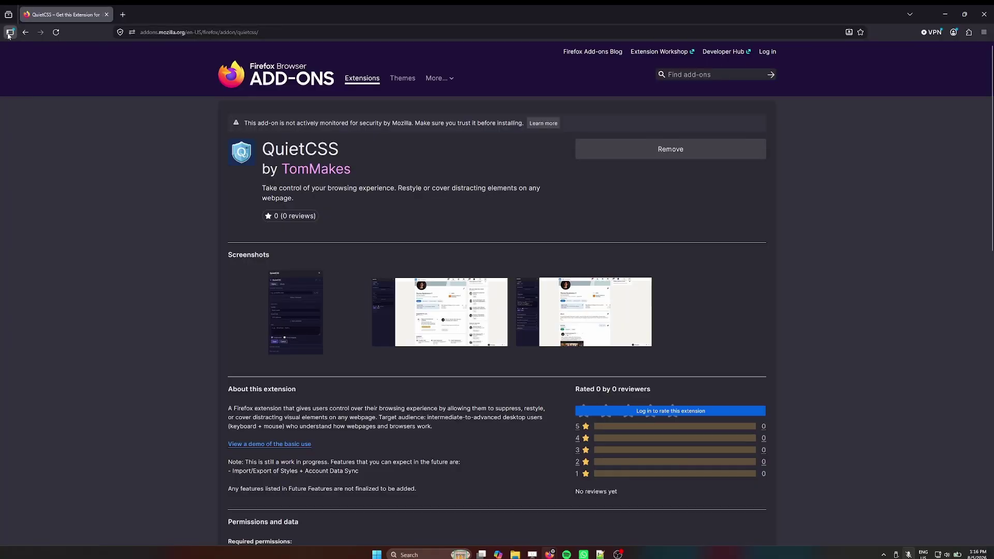
{"action": "left_click", "coordinate": [10, 33]}
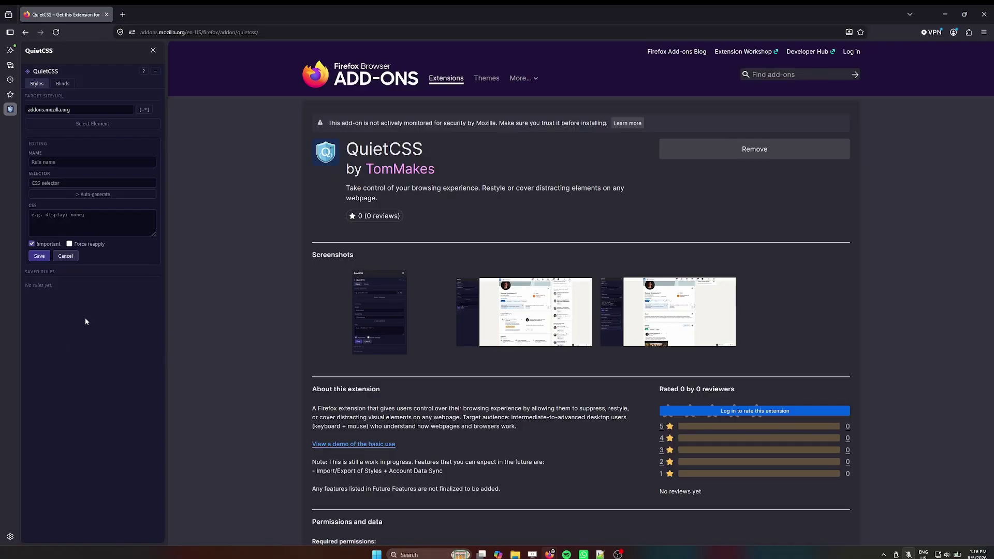
{"action": "left_click", "coordinate": [112, 124]}
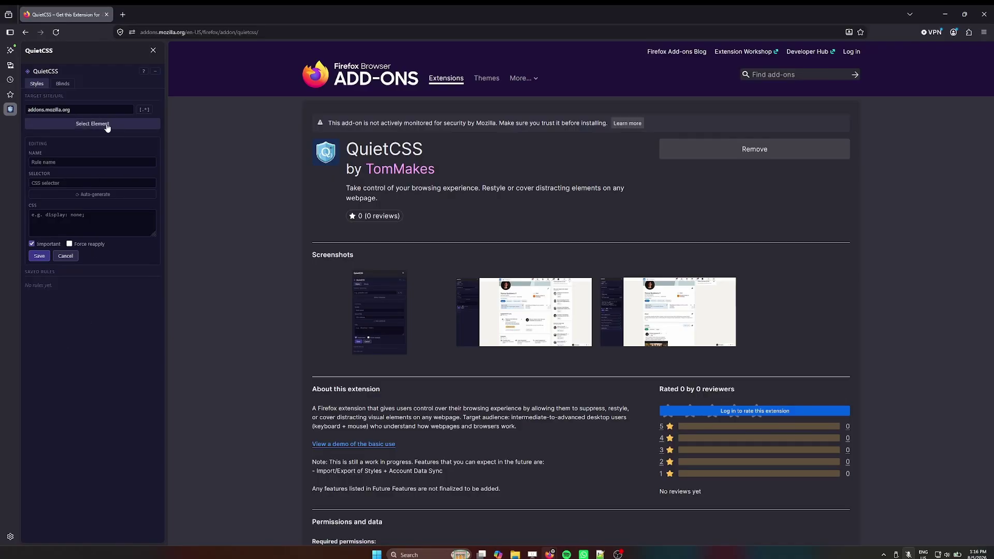
{"action": "left_click", "coordinate": [120, 129]}
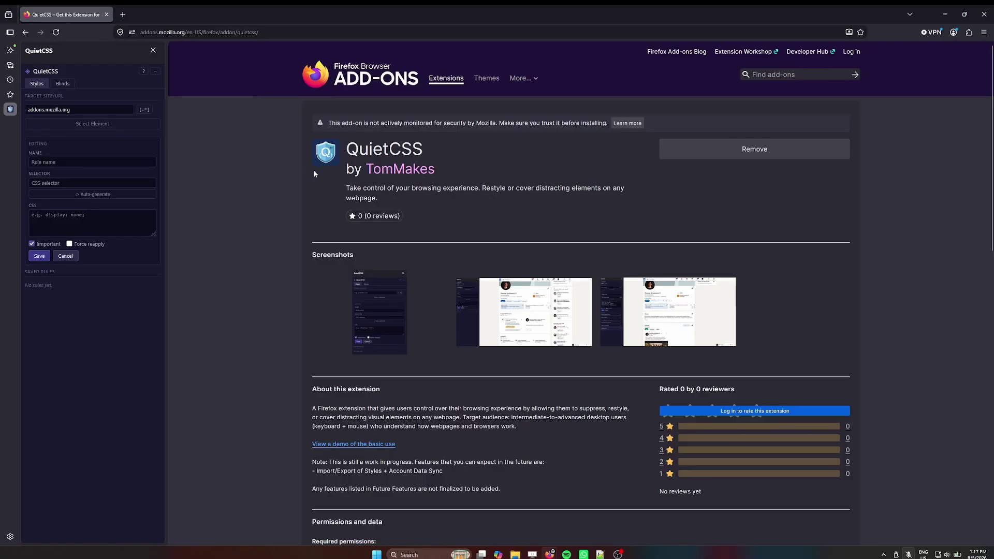
Look over the QuietCSS Blinds and Styles views and the suggestion cards beside the LinkedIn profile.
{"action": "left_click", "coordinate": [64, 85]}
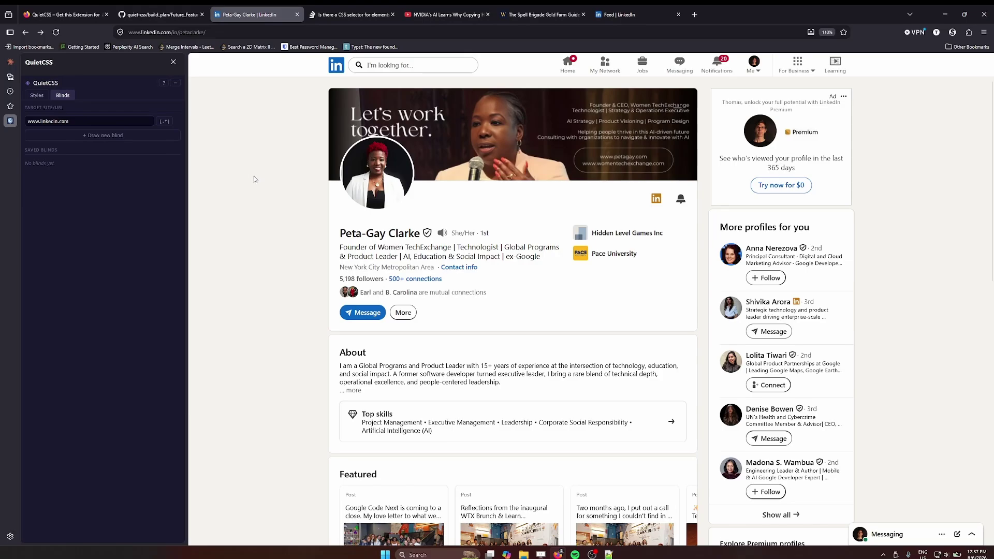
{"action": "left_click", "coordinate": [37, 95]}
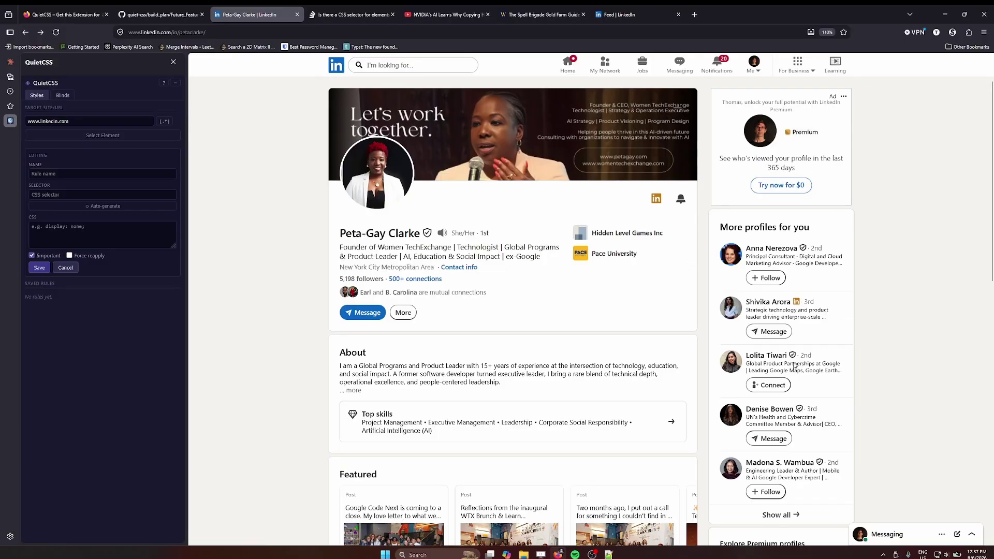
{"action": "scroll", "coordinate": [795, 365], "scroll_direction": "down", "scroll_amount": 10}
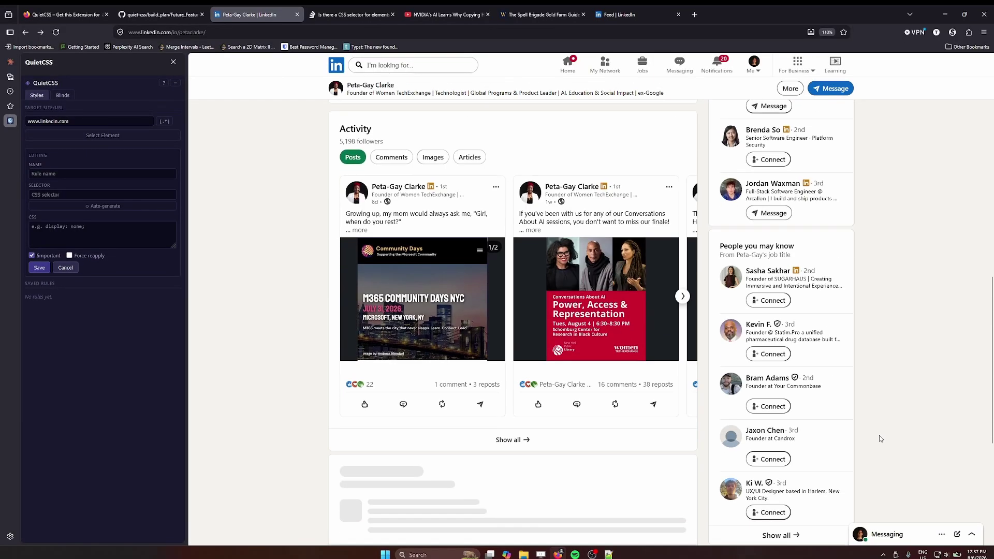
{"action": "scroll", "coordinate": [879, 436], "scroll_direction": "down", "scroll_amount": 3}
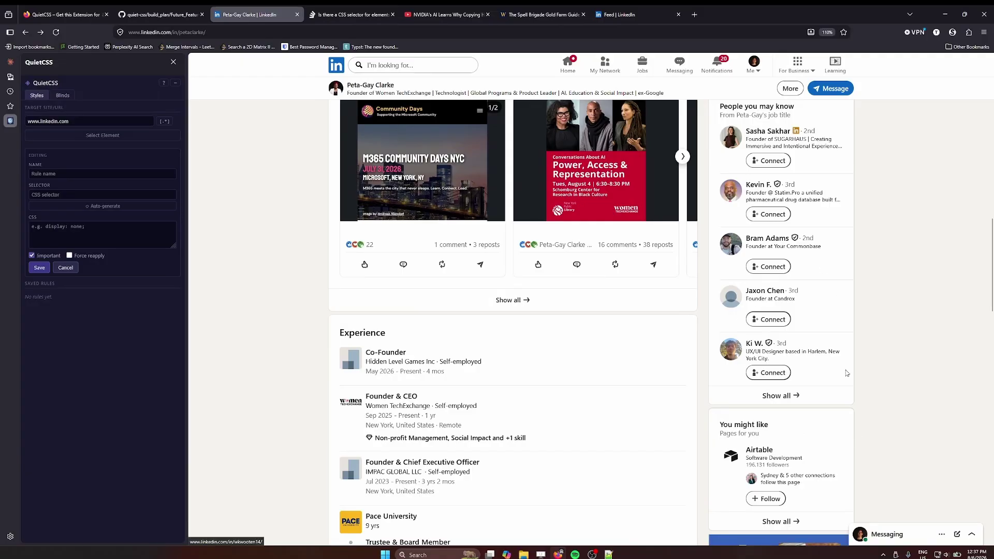
{"action": "scroll", "coordinate": [887, 393], "scroll_direction": "up", "scroll_amount": 5}
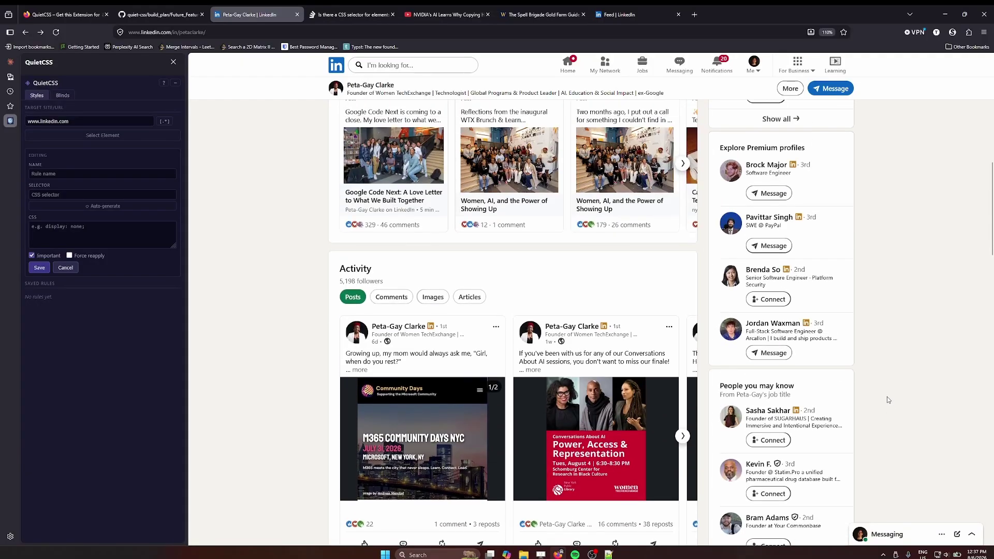
{"action": "scroll", "coordinate": [887, 396], "scroll_direction": "up", "scroll_amount": 7}
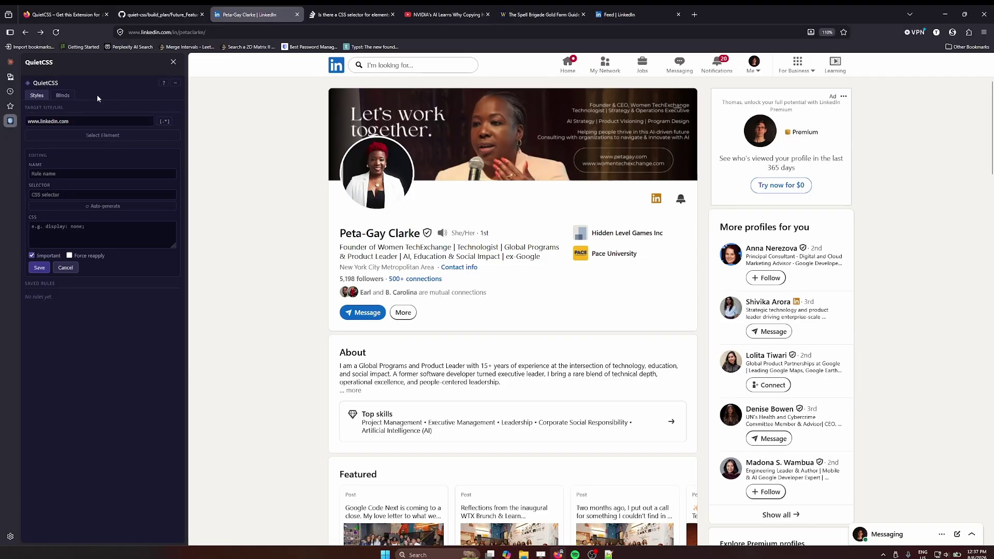
Draw a new blind covering the full visible height of the ad and suggested-profiles column beside the LinkedIn profile.
{"action": "left_click", "coordinate": [63, 96]}
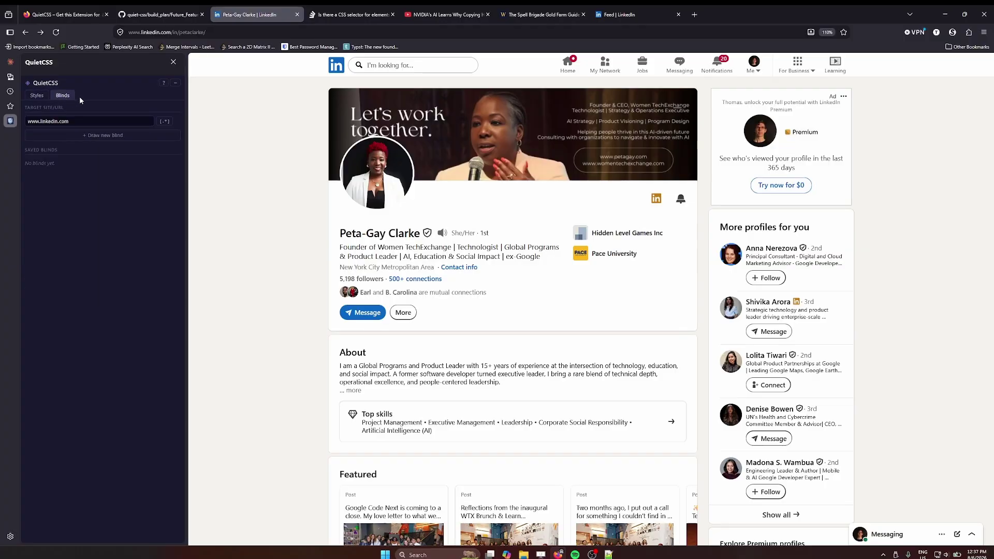
{"action": "left_click", "coordinate": [136, 137]}
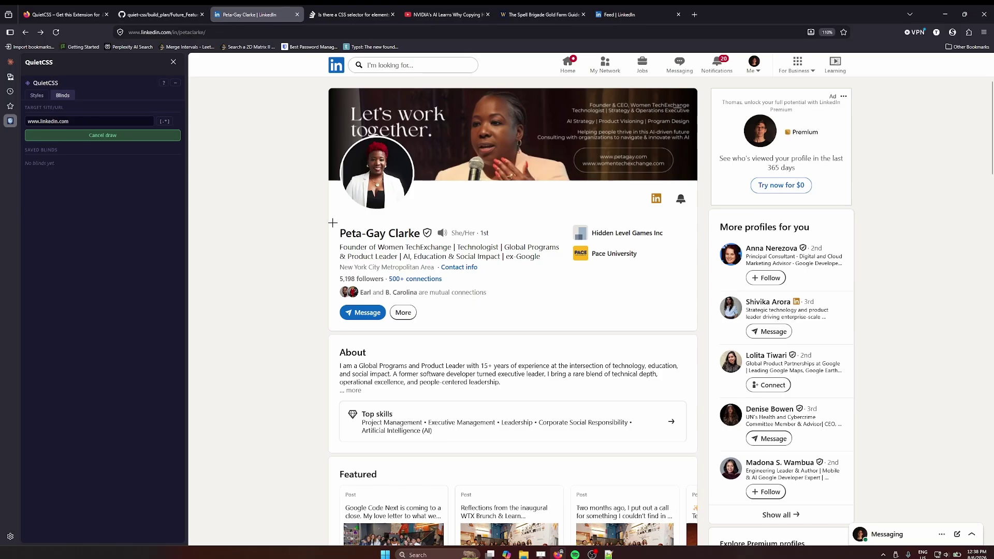
{"action": "left_click_drag", "start_coordinate": [332, 223], "coordinate": [695, 328]}
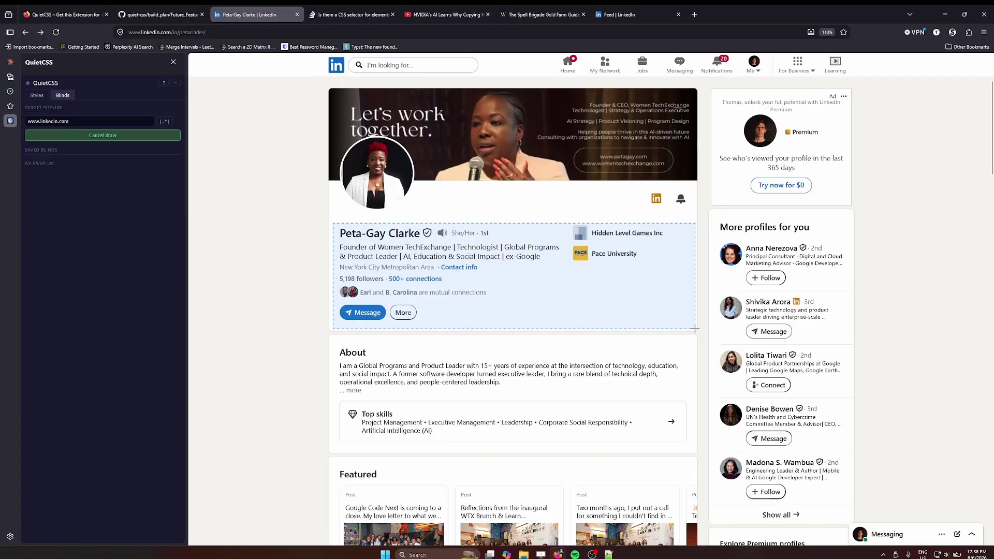
{"action": "left_click_drag", "start_coordinate": [695, 328], "coordinate": [695, 330]}
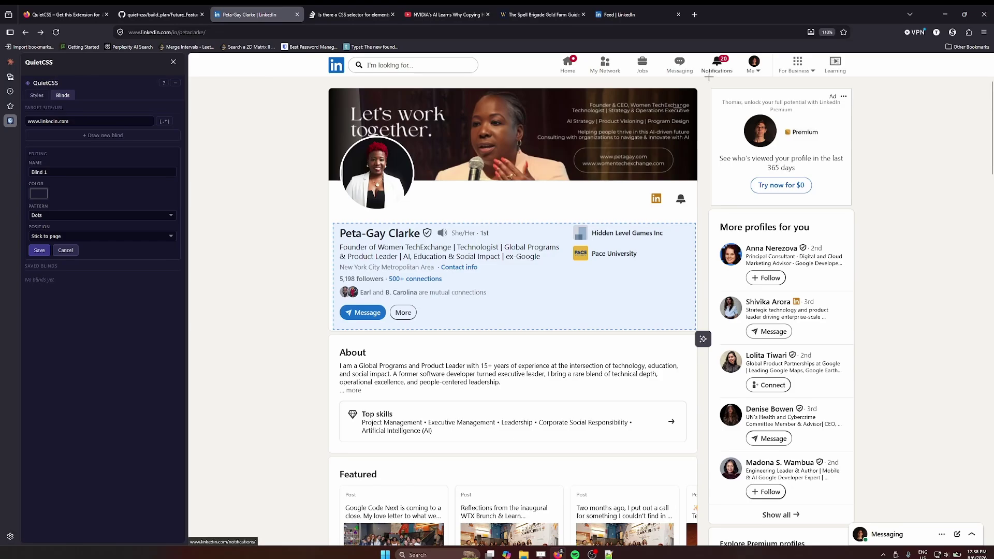
{"action": "left_click_drag", "start_coordinate": [708, 76], "coordinate": [858, 550]}
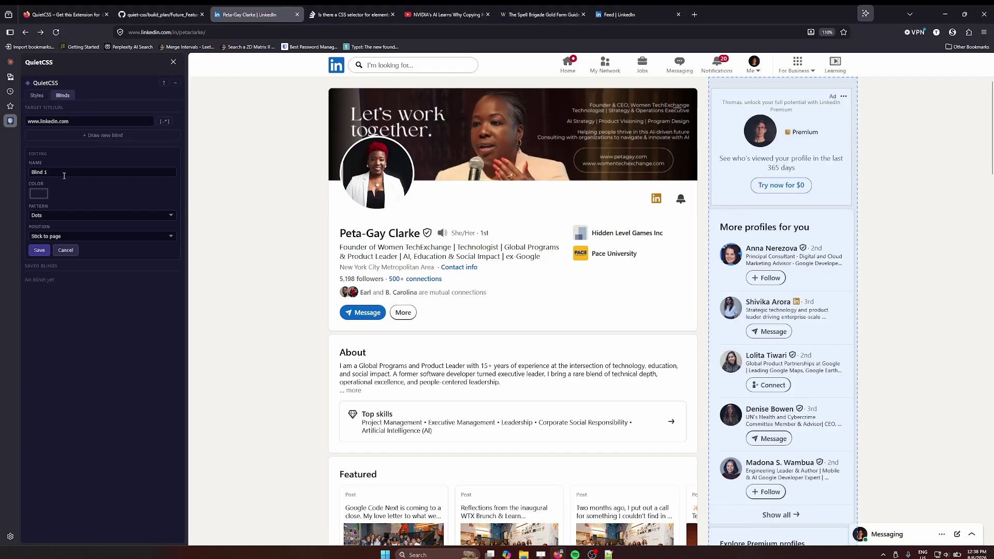
Name the new blind "Right Sidebar Blind".
{"action": "left_click_drag", "start_coordinate": [56, 174], "coordinate": [23, 171]}
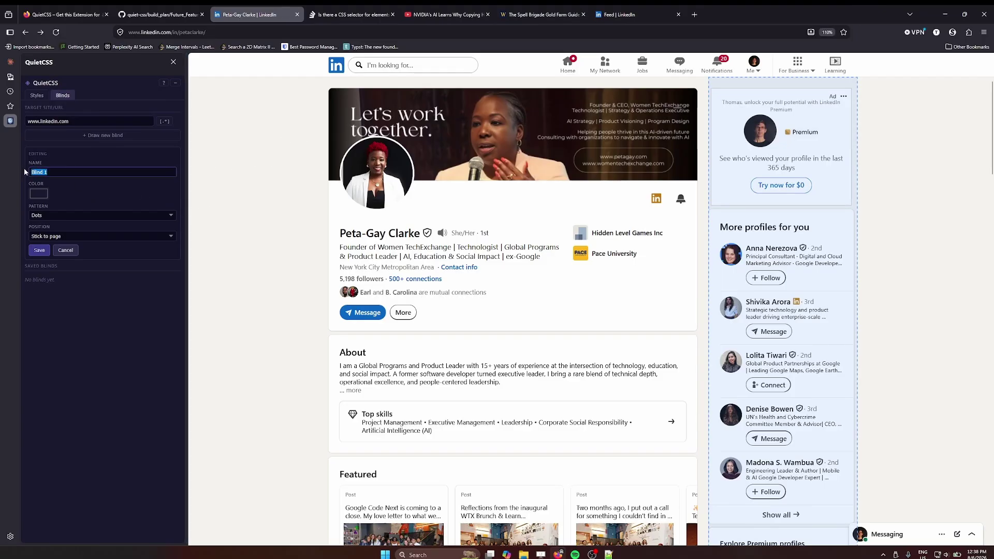
{"action": "type", "text": "Sidebar"}
{"action": "type", "text": "Right"}
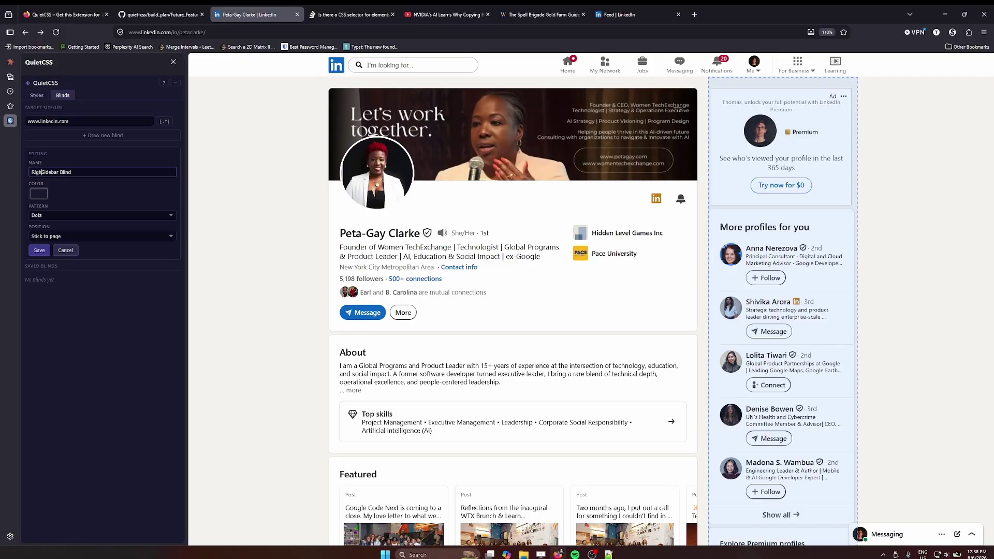
Set the blind's colour to white with its luminance lowered slightly.
{"action": "left_click", "coordinate": [39, 194]}
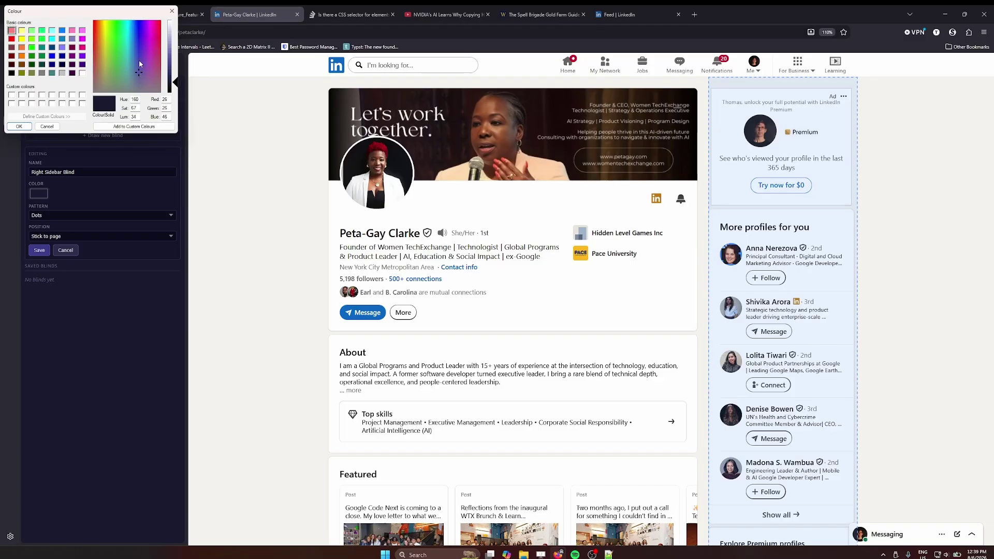
{"action": "left_click", "coordinate": [136, 39]}
{"action": "left_click", "coordinate": [82, 73]}
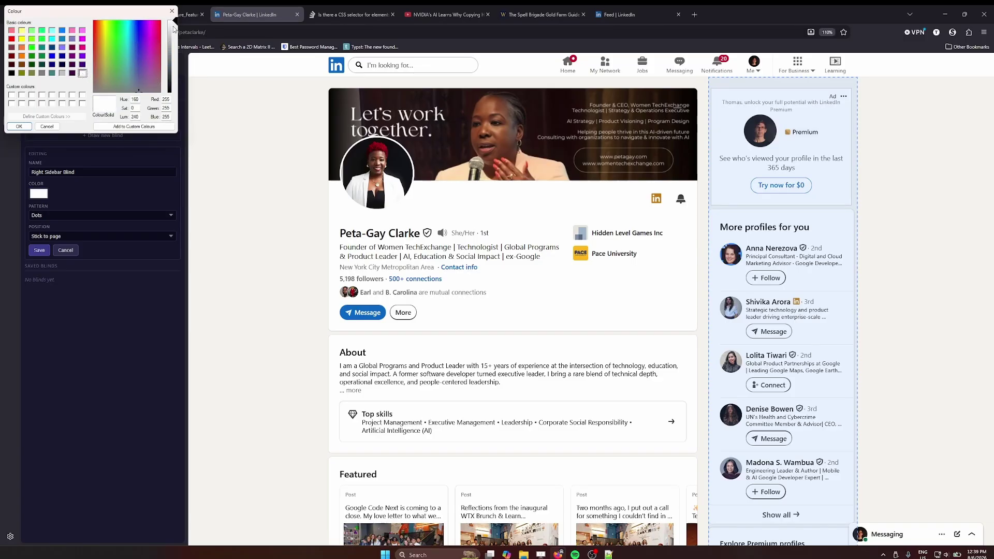
{"action": "left_click", "coordinate": [174, 26]}
{"action": "left_click", "coordinate": [19, 127]}
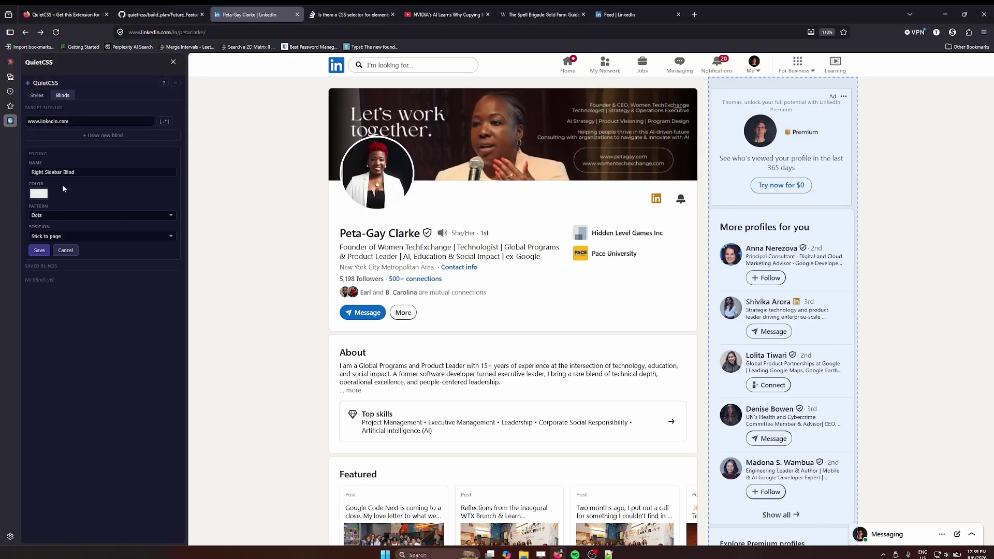
Set the blind's pattern to Diagonal and its position to Stick to viewport, and save it.
{"action": "left_click", "coordinate": [95, 216]}
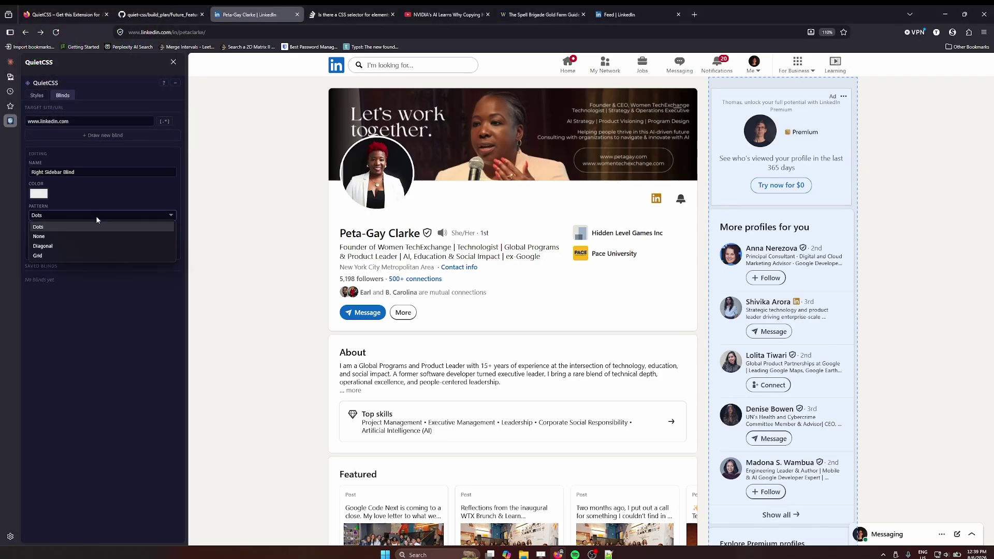
{"action": "left_click", "coordinate": [66, 246]}
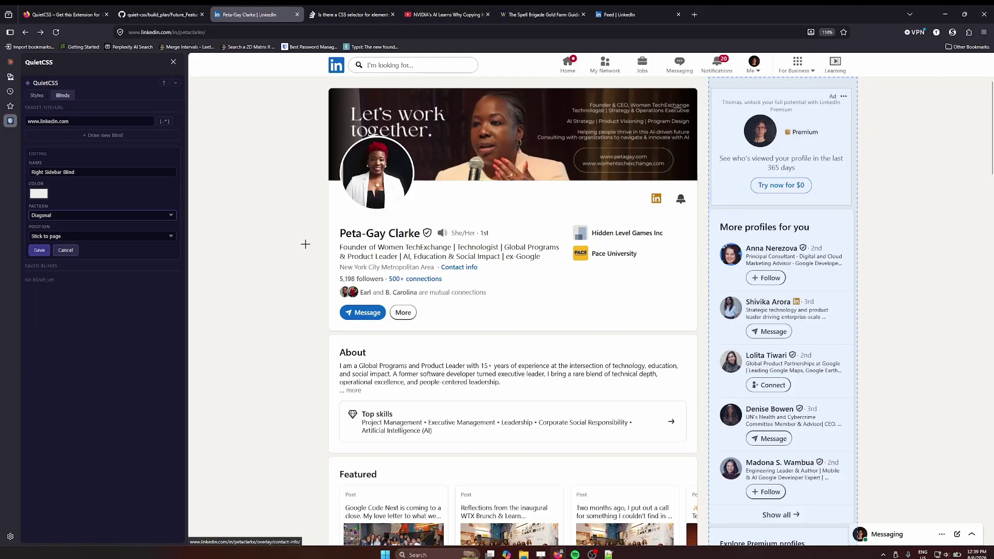
{"action": "left_click", "coordinate": [113, 236]}
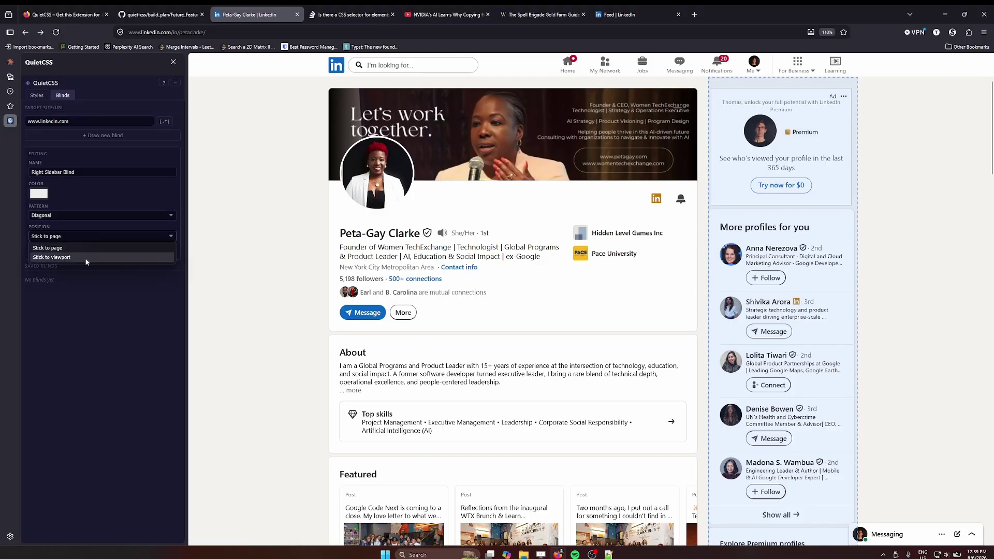
{"action": "left_click", "coordinate": [91, 256]}
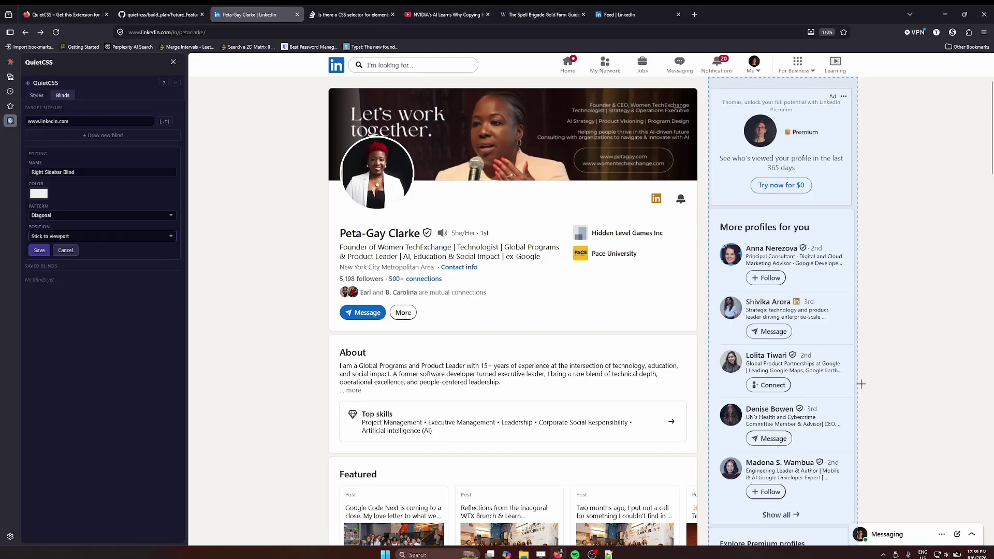
{"action": "left_click", "coordinate": [39, 251]}
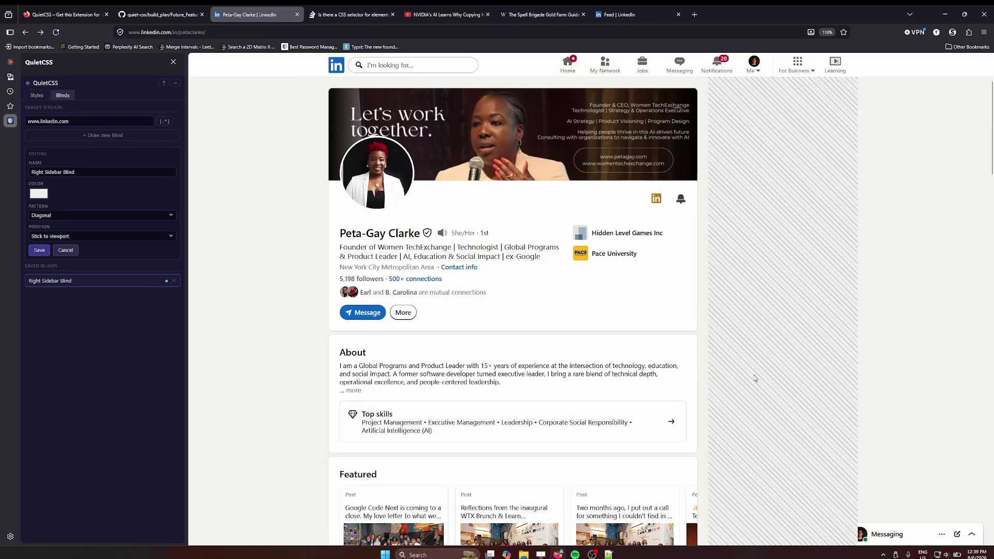
Check how the saved blind covers the suggestions column further down the LinkedIn profile.
{"action": "scroll", "coordinate": [661, 301], "scroll_direction": "down", "scroll_amount": 10}
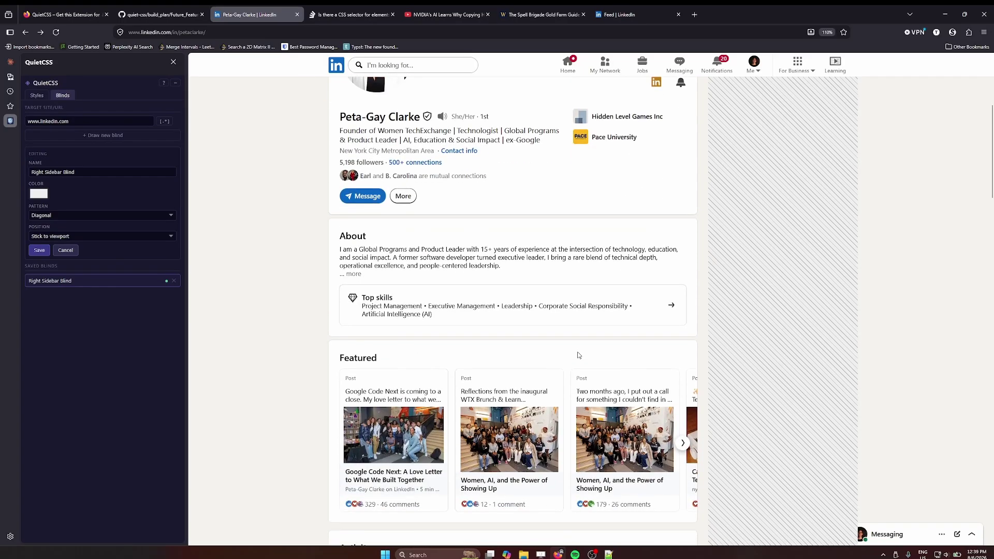
{"action": "scroll", "coordinate": [307, 409], "scroll_direction": "down", "scroll_amount": 5}
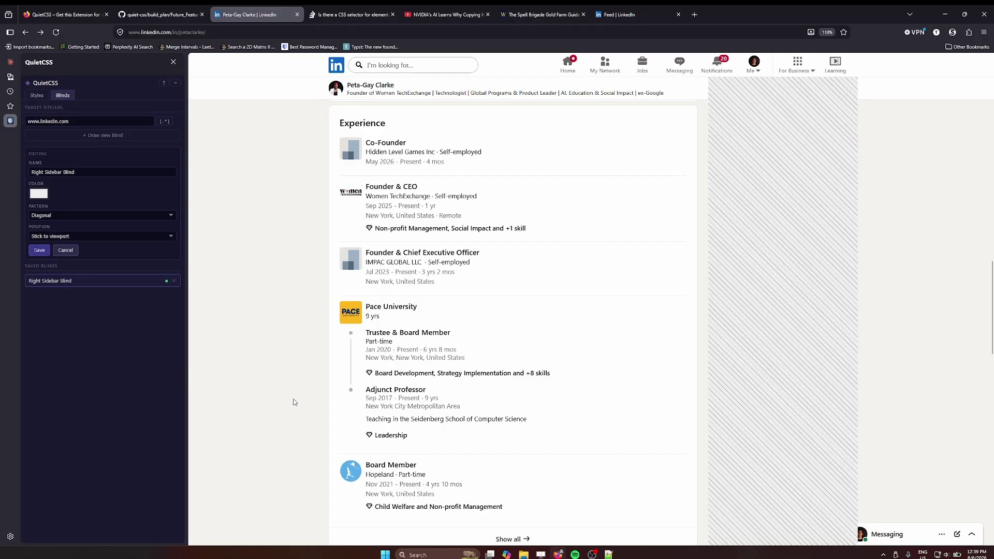
{"action": "scroll", "coordinate": [294, 402], "scroll_direction": "up", "scroll_amount": 5}
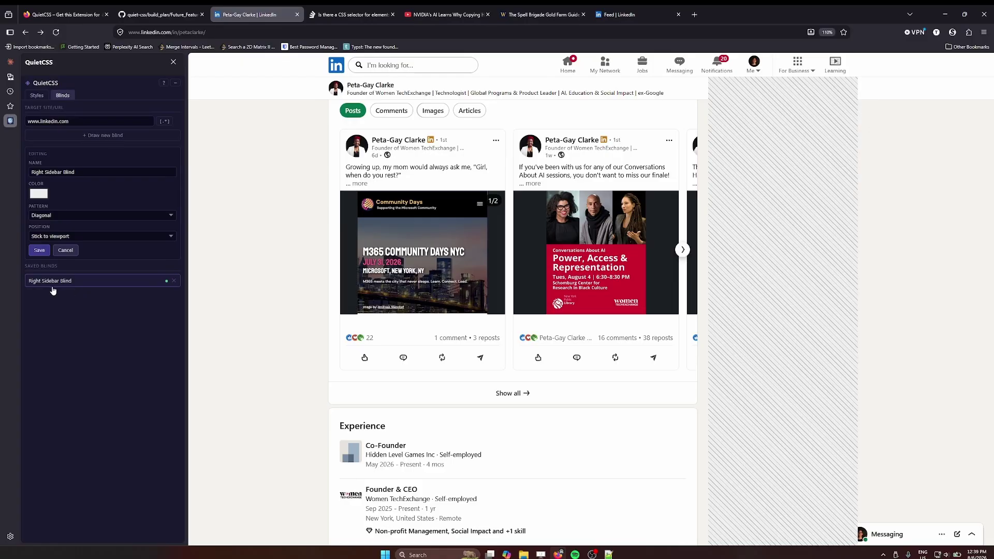
Turn the saved Right Sidebar Blind off and back on to compare the profile page with and without it.
{"action": "left_click_drag", "start_coordinate": [60, 266], "coordinate": [23, 267]}
{"action": "left_click", "coordinate": [78, 291]}
{"action": "left_click", "coordinate": [167, 283]}
{"action": "scroll", "coordinate": [303, 366], "scroll_direction": "up", "scroll_amount": 6}
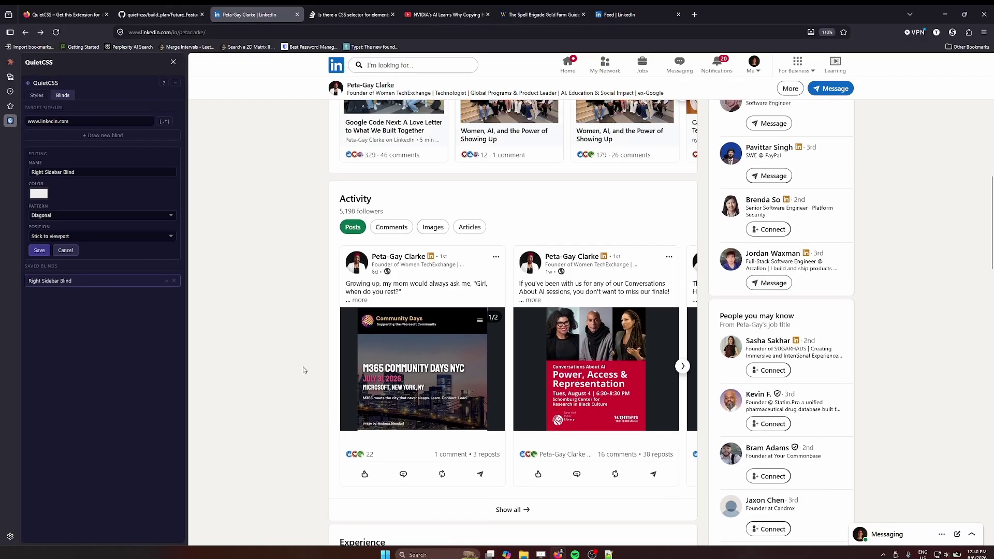
{"action": "scroll", "coordinate": [293, 285], "scroll_direction": "up", "scroll_amount": 5}
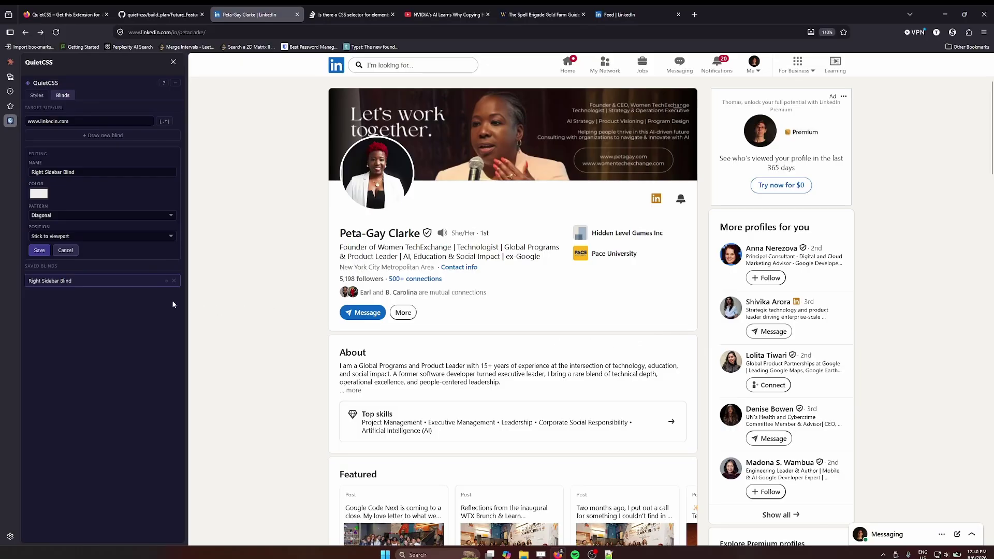
{"action": "left_click", "coordinate": [166, 282]}
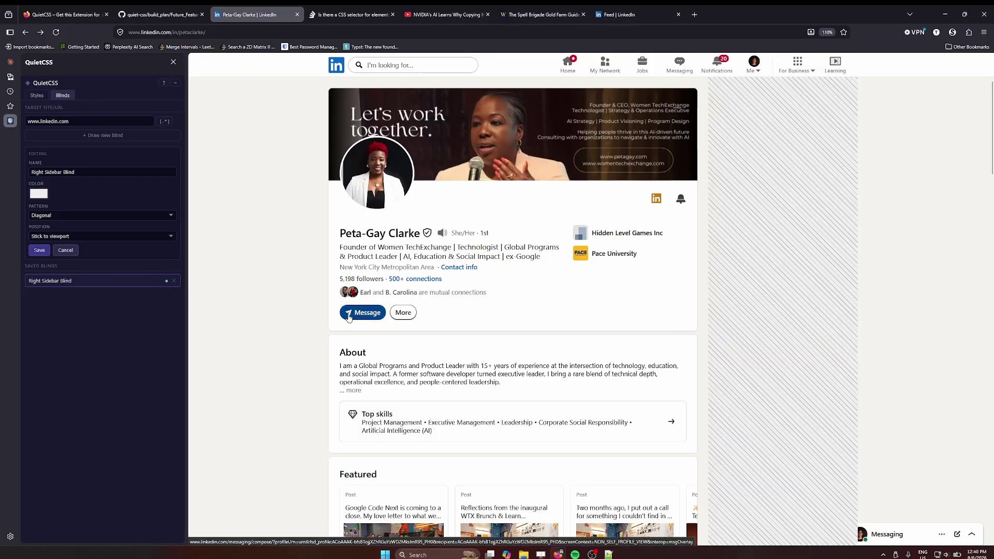
On the Stack Overflow question page, draw a blind over the left part of the question's comments, colour it dark green and save it.
{"action": "key", "text": "ctrl+Tab"}
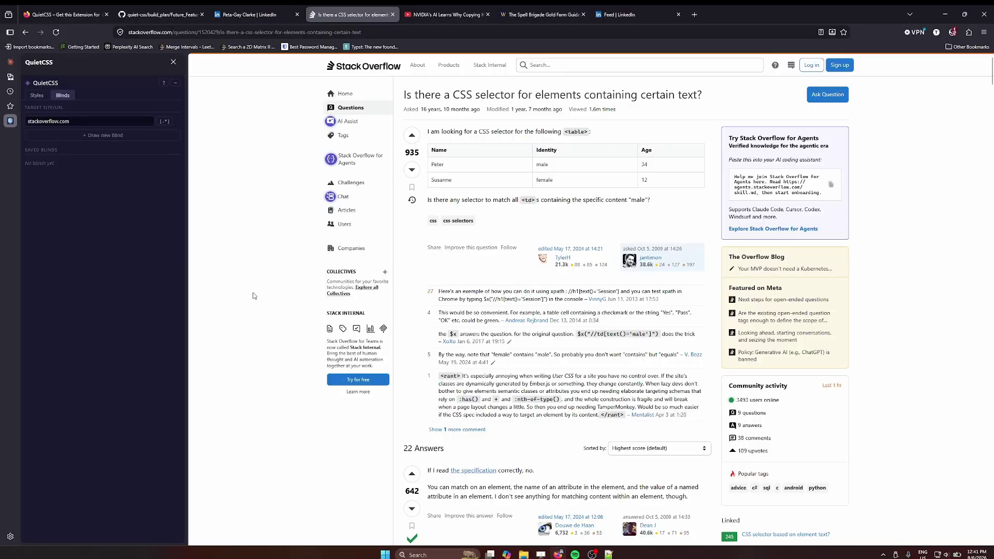
{"action": "left_click", "coordinate": [118, 137]}
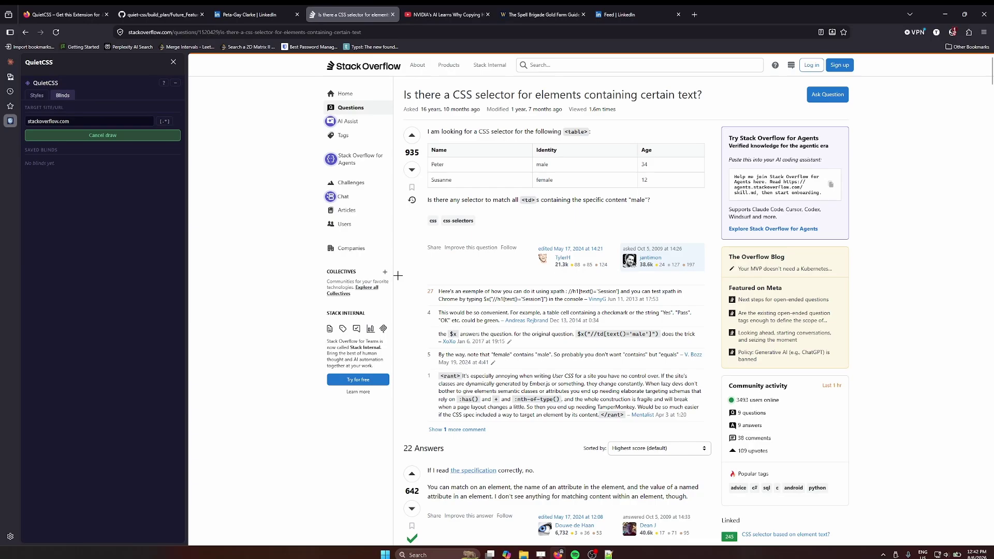
{"action": "mouse_move", "coordinate": [397, 275]}
{"action": "left_mouse_down"}
{"action": "mouse_move", "coordinate": [587, 466]}
{"action": "mouse_move", "coordinate": [506, 458]}
{"action": "mouse_move", "coordinate": [536, 466]}
{"action": "left_mouse_up"}
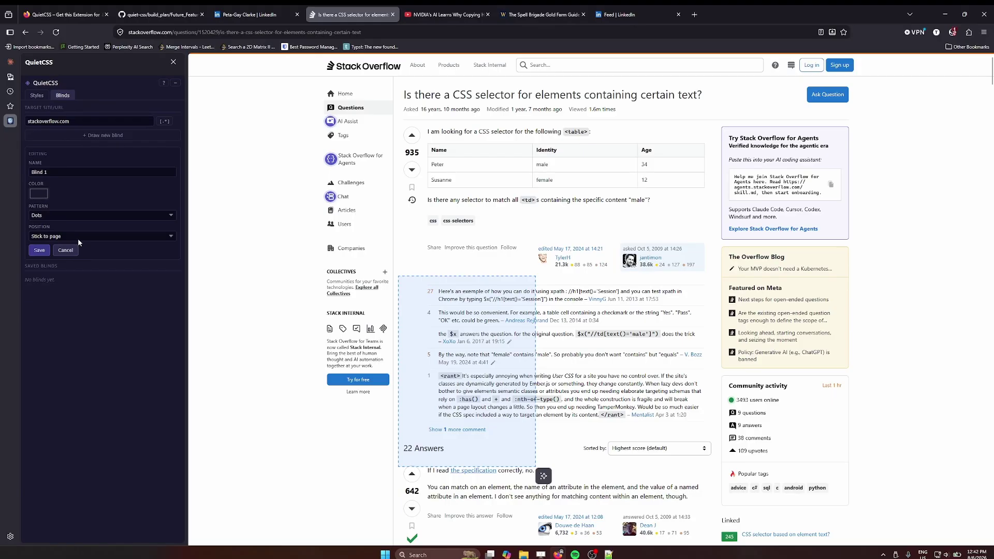
{"action": "left_click", "coordinate": [39, 194]}
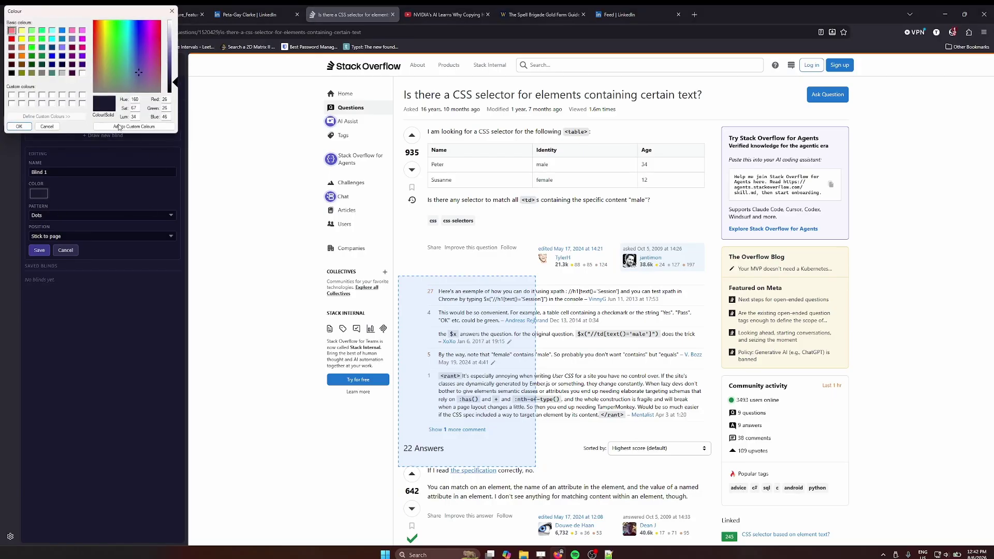
{"action": "left_click", "coordinate": [117, 40]}
{"action": "left_click", "coordinate": [19, 126]}
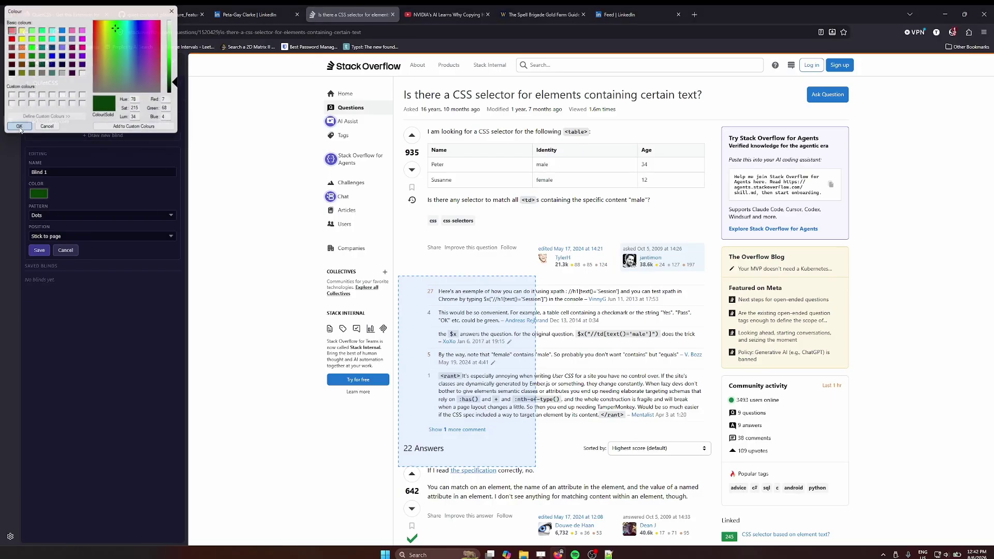
{"action": "left_click", "coordinate": [39, 250]}
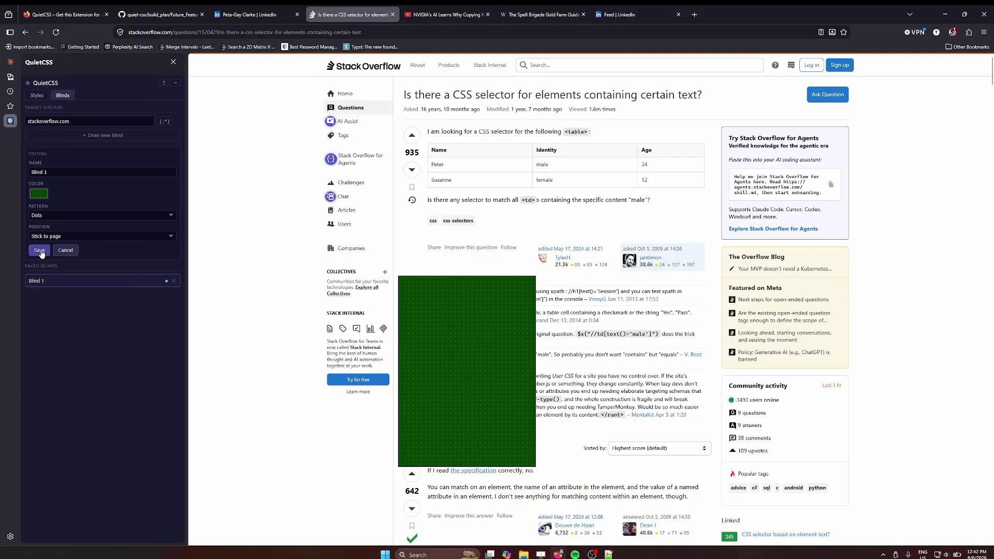
Draw a second blind over the right part of the comments, colour it dark maroon, set its position to Stick to viewport and save it.
{"action": "left_click", "coordinate": [85, 136]}
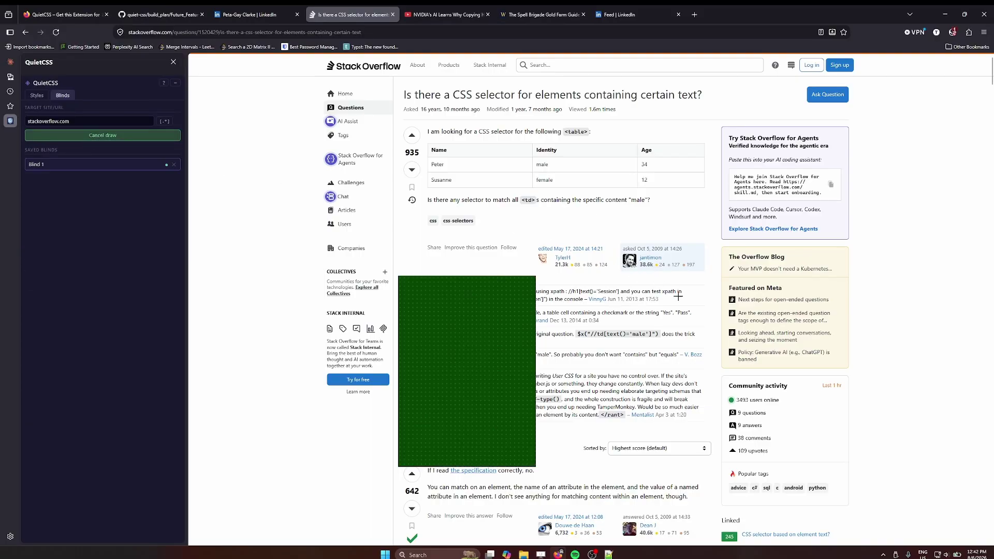
{"action": "left_click_drag", "start_coordinate": [606, 275], "coordinate": [719, 470]}
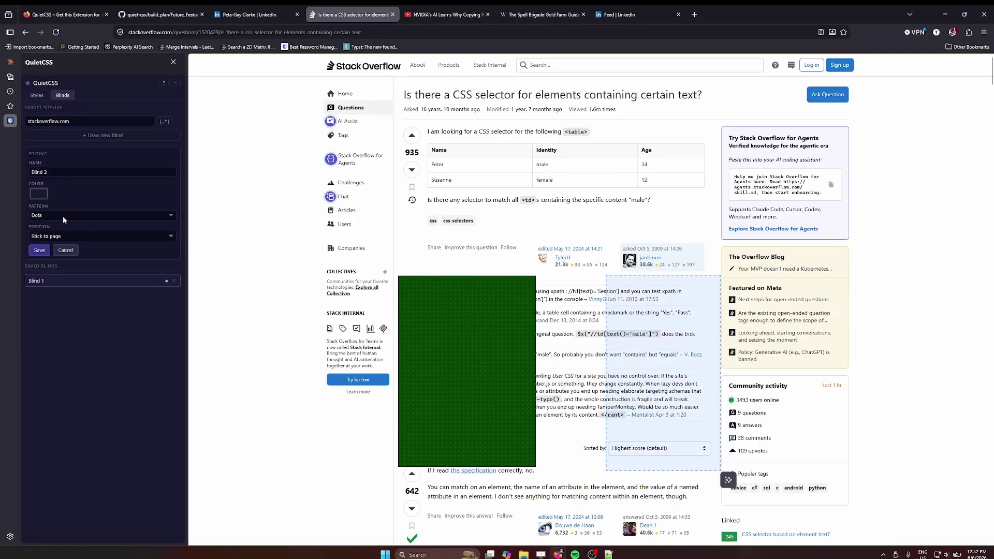
{"action": "left_click", "coordinate": [39, 193]}
{"action": "left_click", "coordinate": [157, 26]}
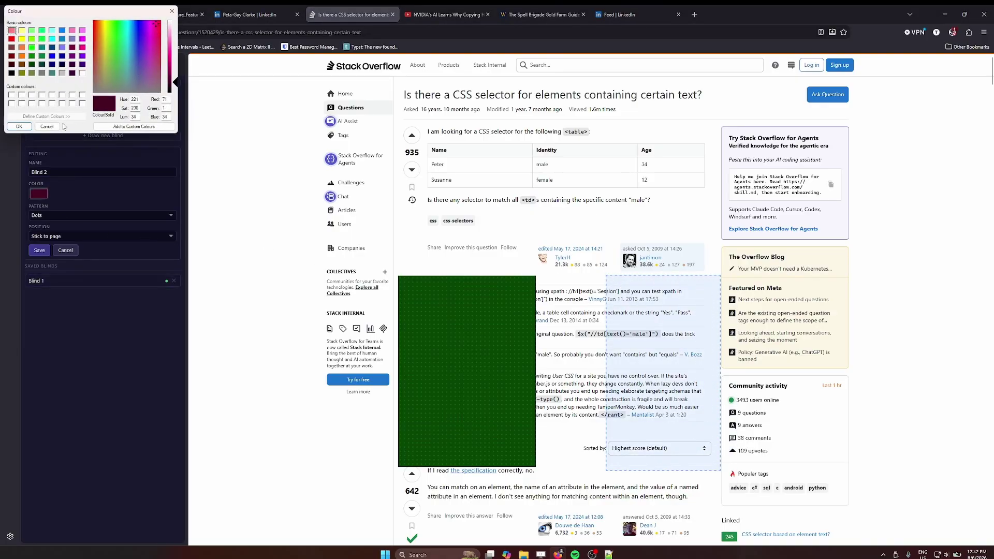
{"action": "left_click", "coordinate": [19, 126]}
{"action": "left_click", "coordinate": [70, 237]}
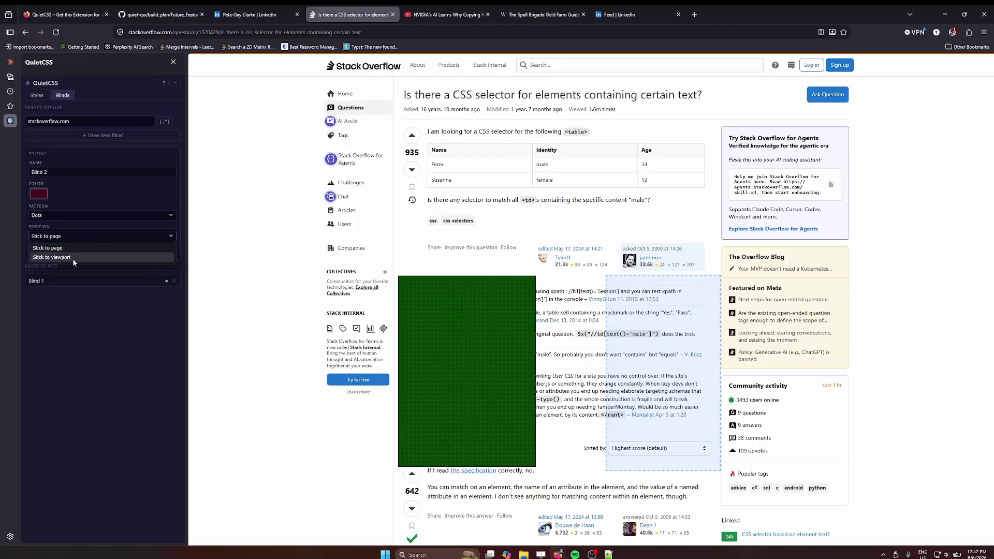
{"action": "left_click", "coordinate": [73, 257]}
{"action": "left_click", "coordinate": [39, 250]}
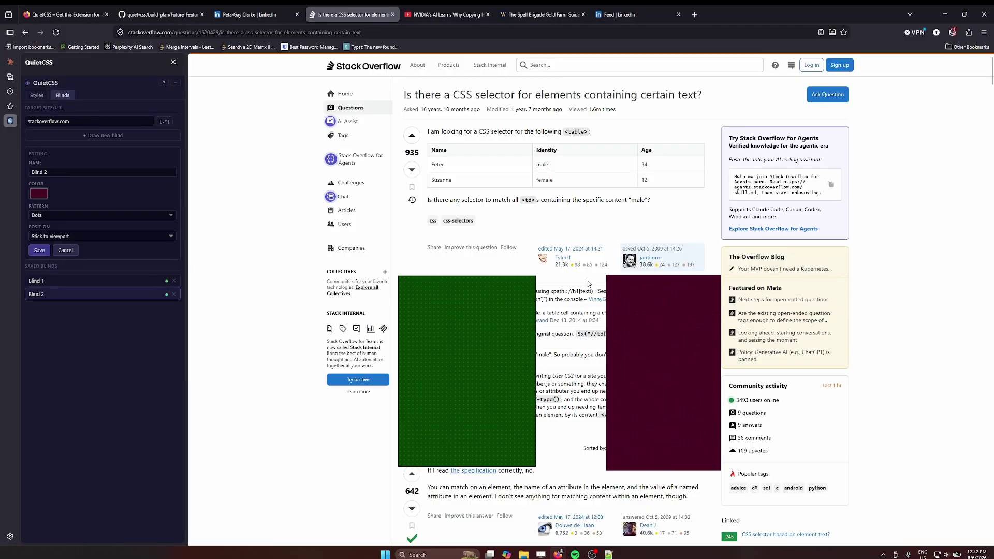
Compare how the green page-anchored blind and the maroon viewport-anchored blind behave while moving through the Stack Overflow page.
{"action": "scroll", "coordinate": [568, 299], "scroll_direction": "down", "scroll_amount": 15}
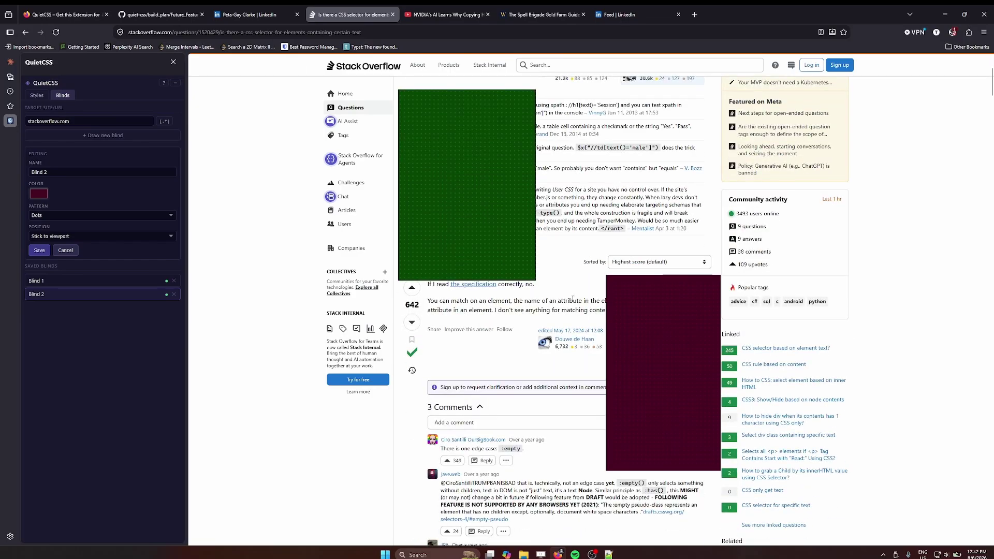
{"action": "scroll", "coordinate": [549, 371], "scroll_direction": "down", "scroll_amount": 4}
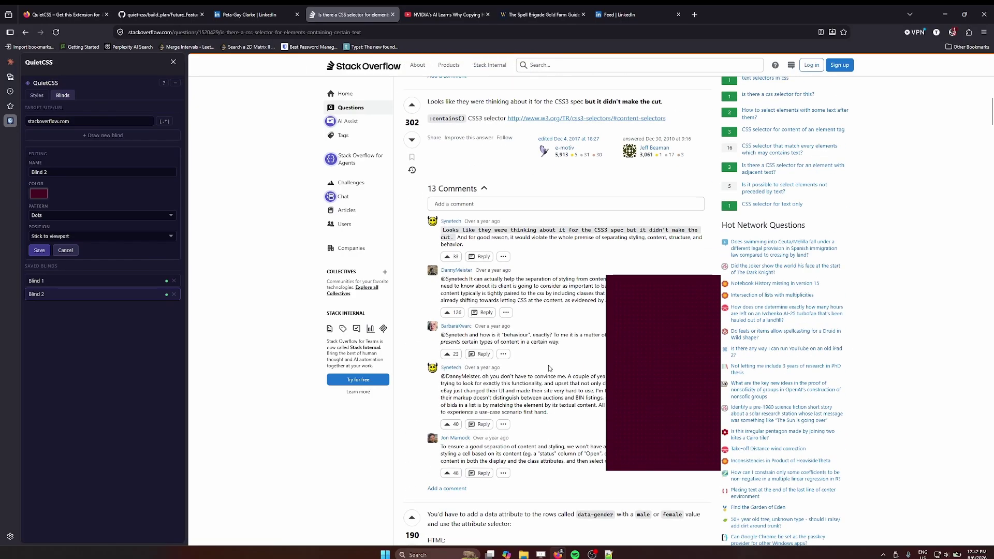
{"action": "scroll", "coordinate": [564, 375], "scroll_direction": "up", "scroll_amount": 5}
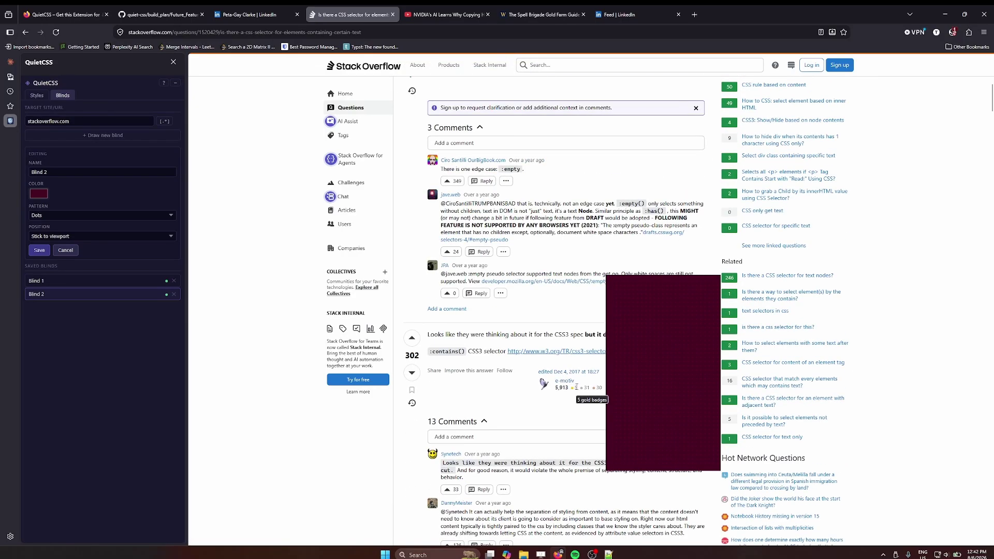
{"action": "scroll", "coordinate": [578, 409], "scroll_direction": "up", "scroll_amount": 2}
{"action": "scroll", "coordinate": [579, 409], "scroll_direction": "up", "scroll_amount": 8}
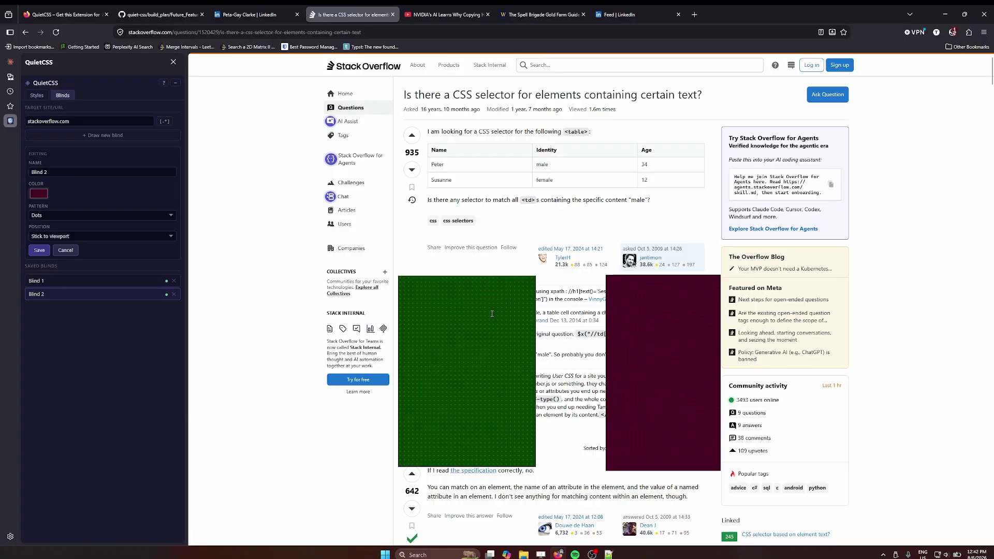
{"action": "scroll", "coordinate": [577, 346], "scroll_direction": "down", "scroll_amount": 10}
{"action": "scroll", "coordinate": [570, 362], "scroll_direction": "up", "scroll_amount": 10}
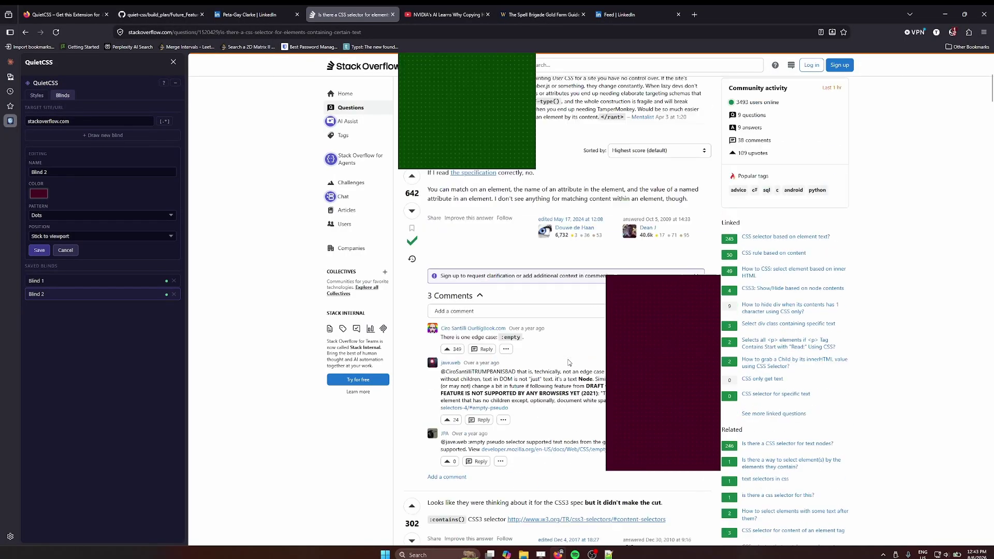
{"action": "scroll", "coordinate": [569, 363], "scroll_direction": "down", "scroll_amount": 10}
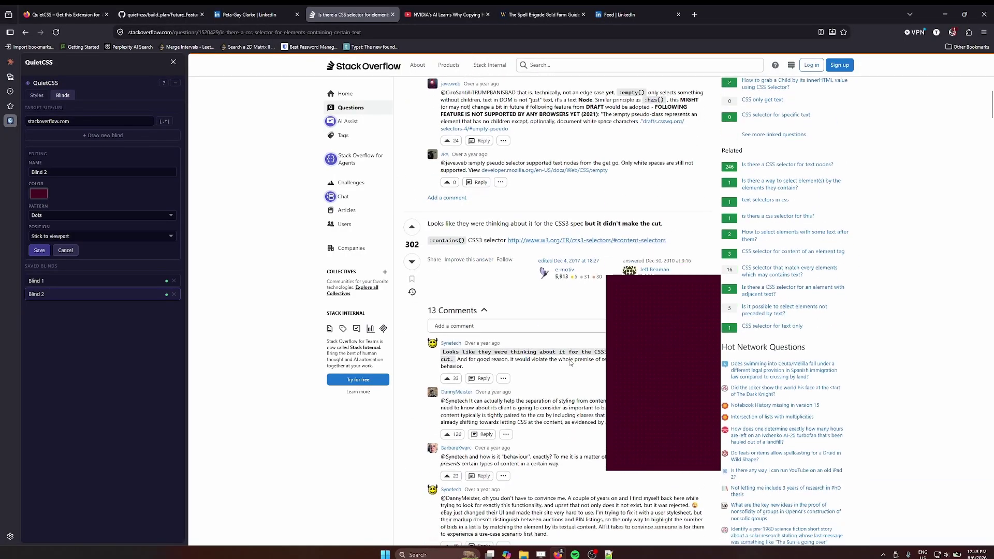
{"action": "scroll", "coordinate": [570, 360], "scroll_direction": "up", "scroll_amount": 15}
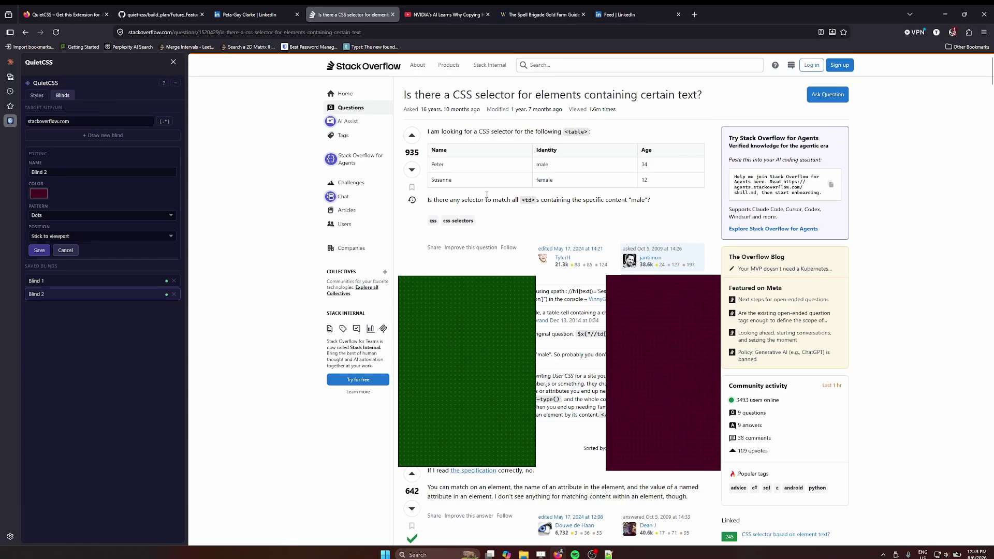
On the LinkedIn profile page, draw a blind over the left part of the profile header and About section, and save it with the default settings.
{"action": "left_click", "coordinate": [251, 16]}
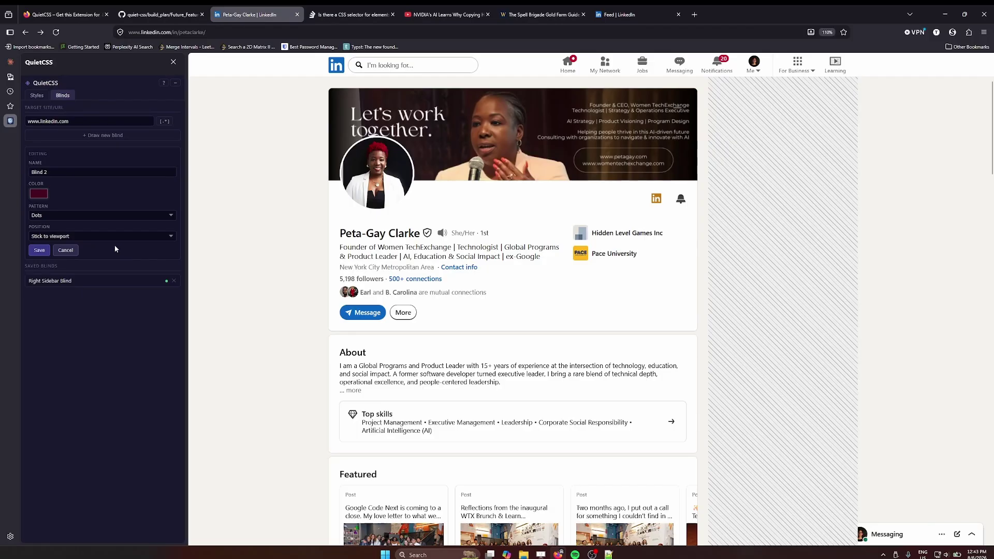
{"action": "left_click", "coordinate": [100, 137]}
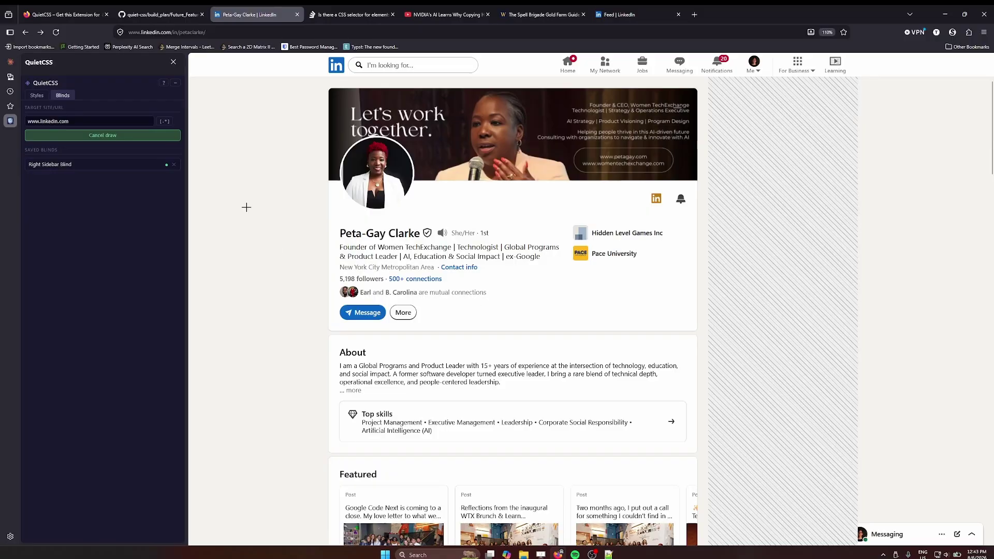
{"action": "mouse_move", "coordinate": [246, 207]}
{"action": "left_mouse_down"}
{"action": "mouse_move", "coordinate": [416, 350]}
{"action": "mouse_move", "coordinate": [449, 384]}
{"action": "mouse_move", "coordinate": [444, 394]}
{"action": "left_mouse_up"}
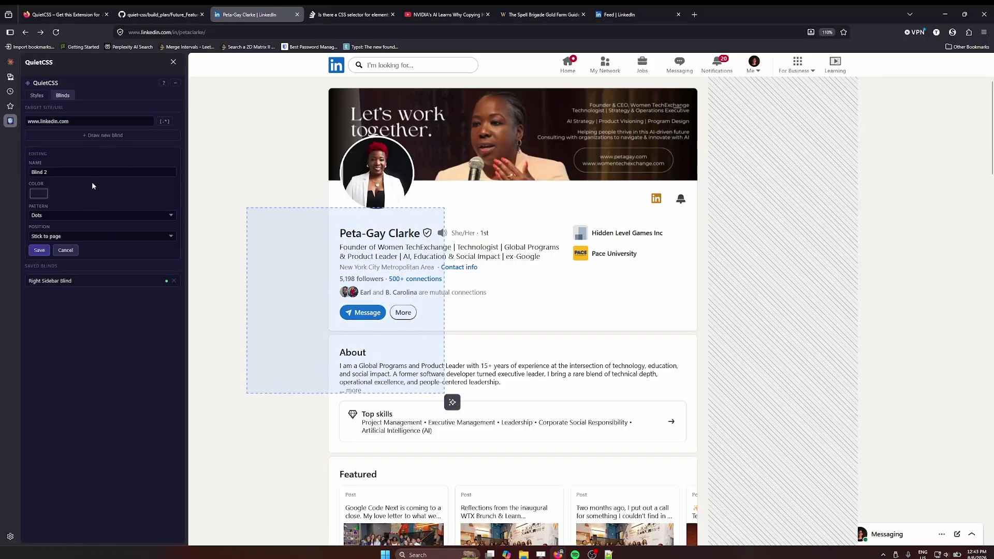
{"action": "left_click", "coordinate": [39, 251]}
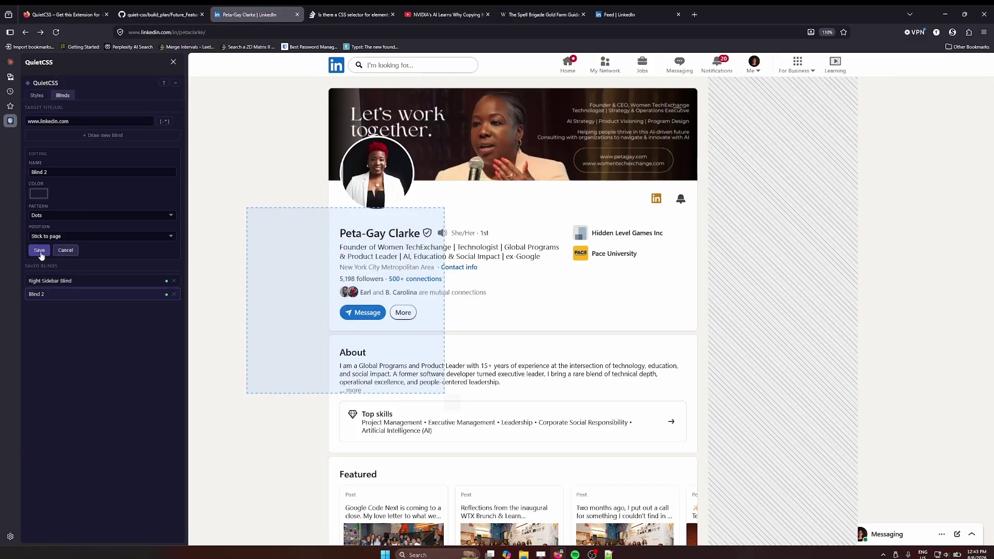
Check how the new dark dotted blind behaves while moving down and back up the LinkedIn profile.
{"action": "scroll", "coordinate": [533, 355], "scroll_direction": "down", "scroll_amount": 3}
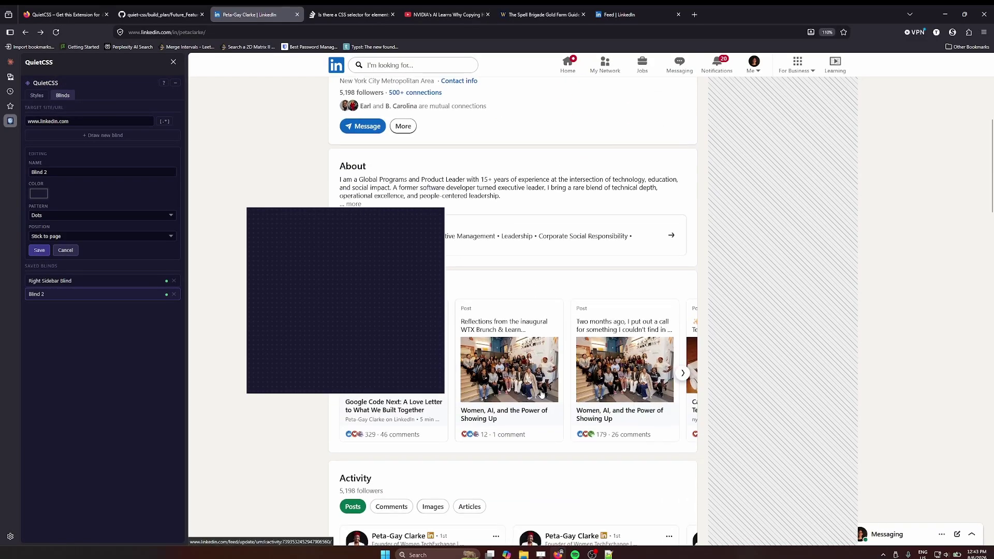
{"action": "scroll", "coordinate": [533, 355], "scroll_direction": "down", "scroll_amount": 4}
{"action": "scroll", "coordinate": [564, 396], "scroll_direction": "up", "scroll_amount": 5}
{"action": "scroll", "coordinate": [564, 396], "scroll_direction": "up", "scroll_amount": 3}
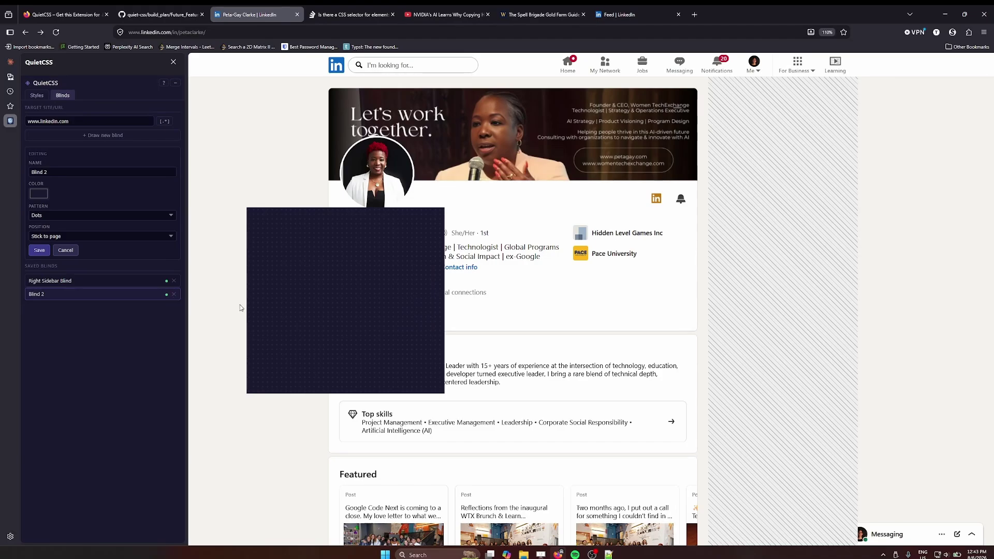
Delete the extra dotted blind from LinkedIn and both saved blinds from the Stack Overflow page.
{"action": "left_click", "coordinate": [174, 295]}
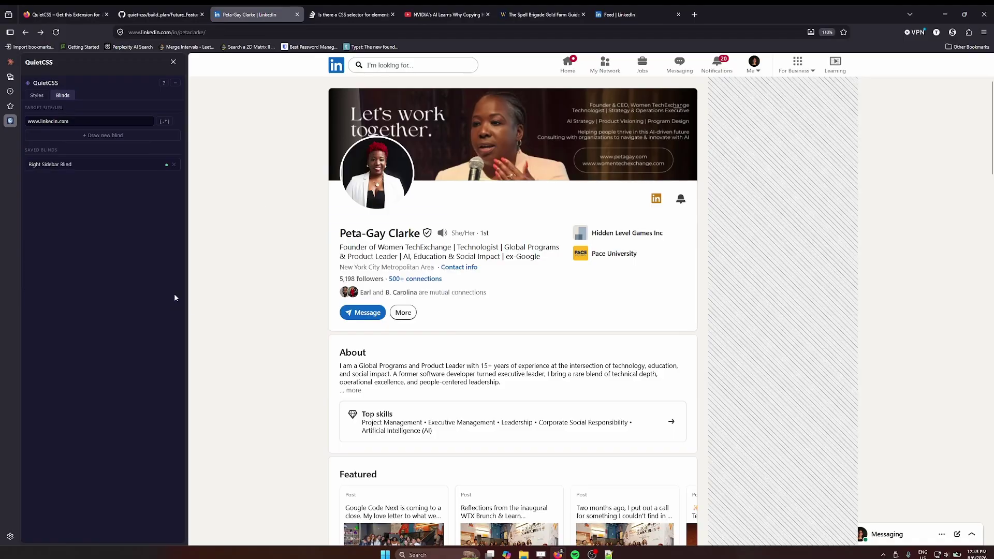
{"action": "left_click", "coordinate": [348, 14]}
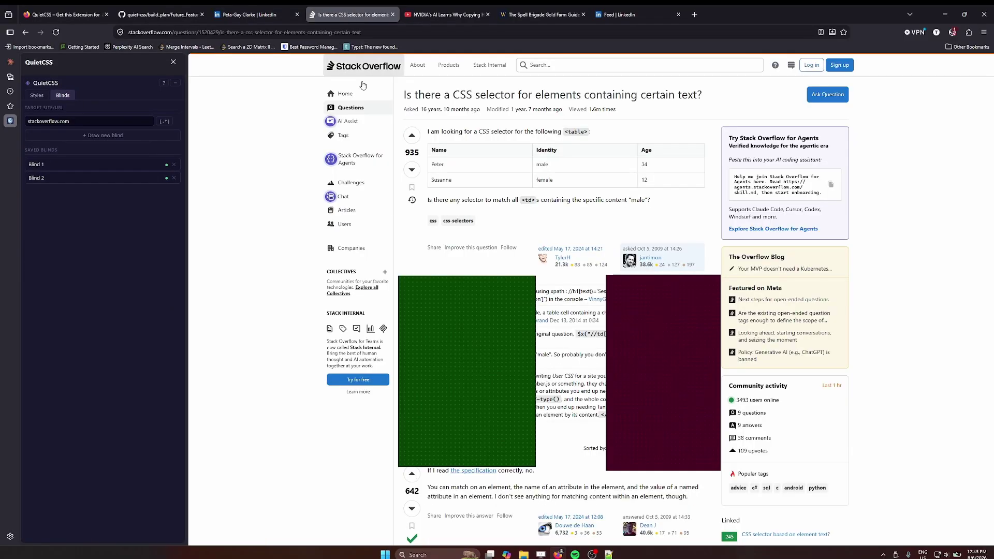
{"action": "left_click", "coordinate": [175, 167]}
{"action": "left_click", "coordinate": [175, 164]}
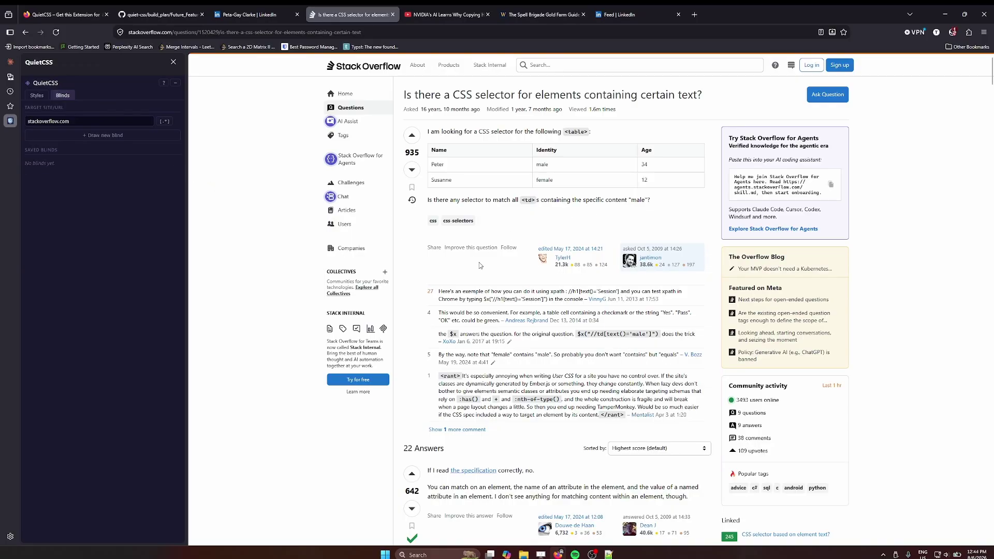
Start a style rule for stackoverflow.com and pick the page's entire right sidebar as its target element.
{"action": "left_click", "coordinate": [40, 98]}
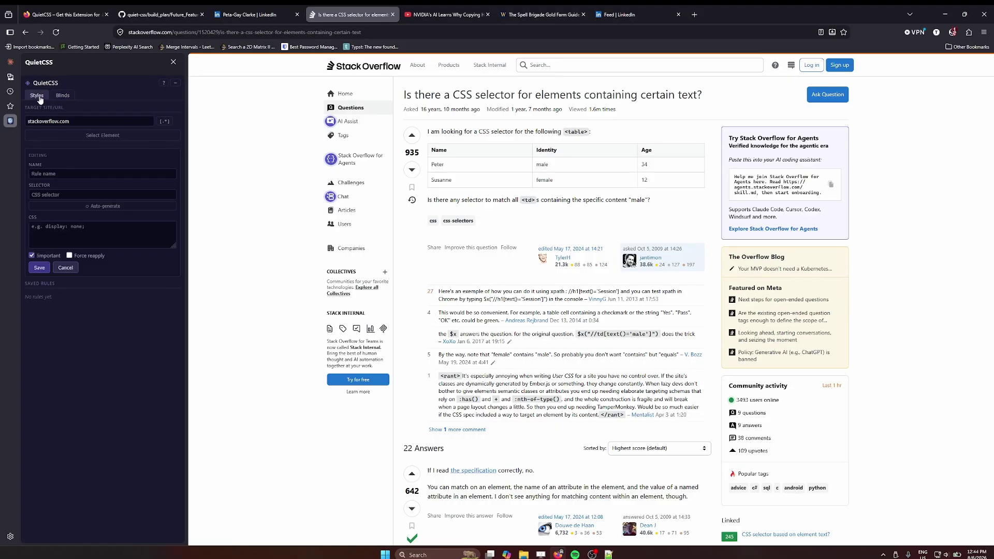
{"action": "left_click", "coordinate": [127, 137]}
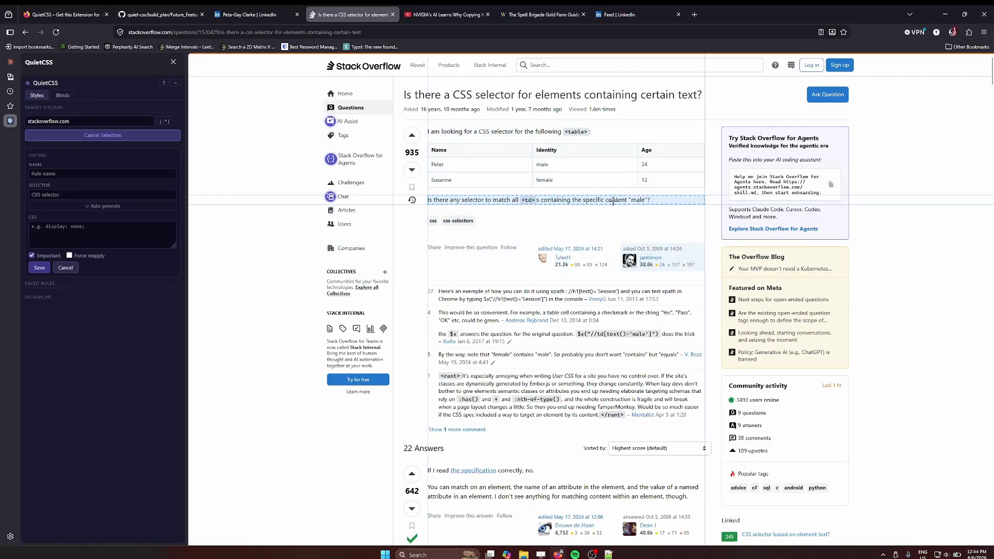
{"action": "scroll", "coordinate": [701, 302], "scroll_direction": "down", "scroll_amount": 3}
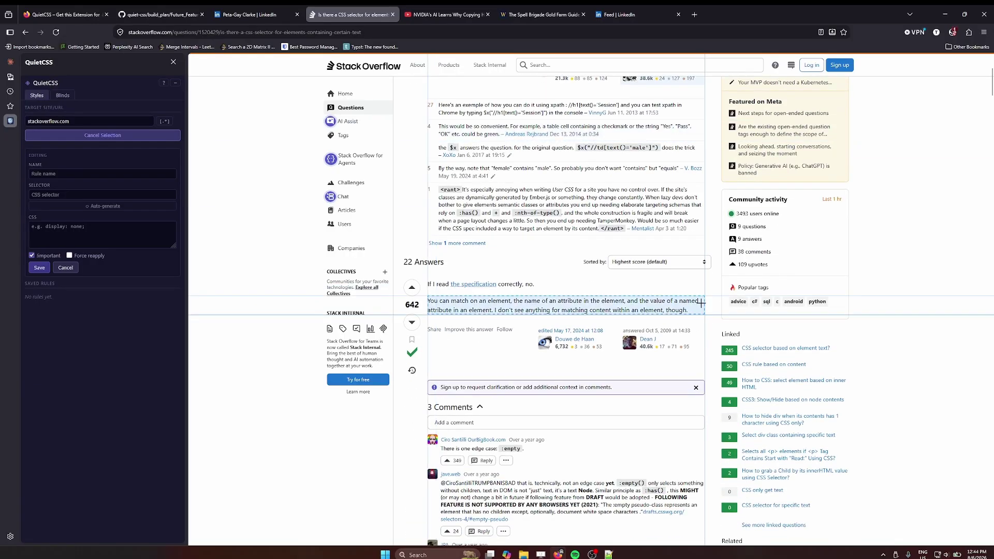
{"action": "scroll", "coordinate": [703, 310], "scroll_direction": "down", "scroll_amount": 3}
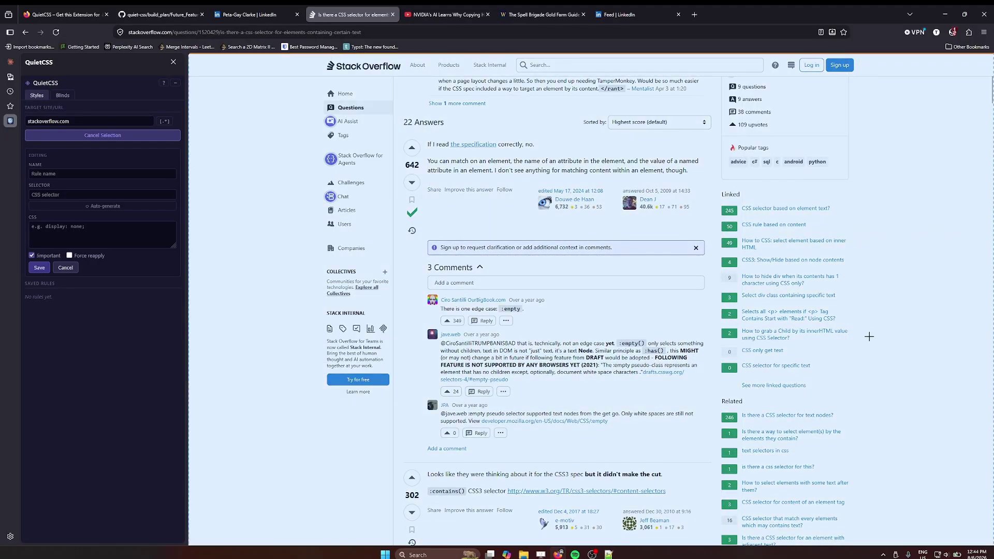
{"action": "scroll", "coordinate": [787, 322], "scroll_direction": "up", "scroll_amount": 5}
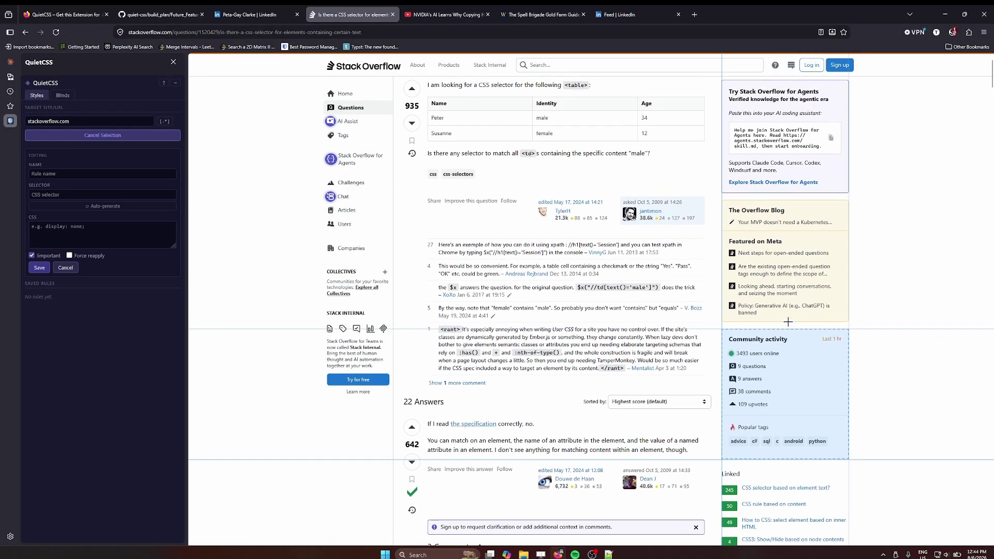
{"action": "scroll", "coordinate": [787, 322], "scroll_direction": "up", "scroll_amount": 1}
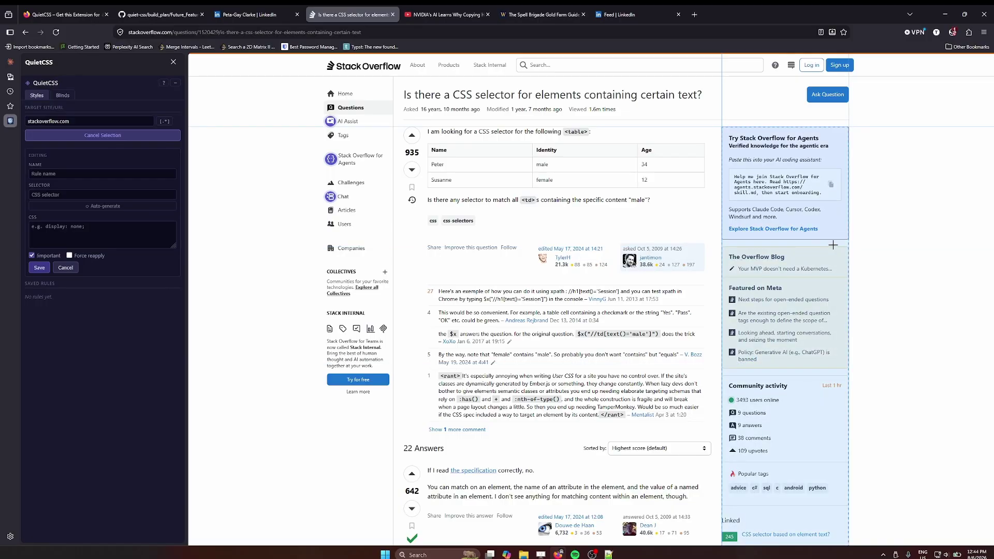
{"action": "left_click", "coordinate": [831, 243]}
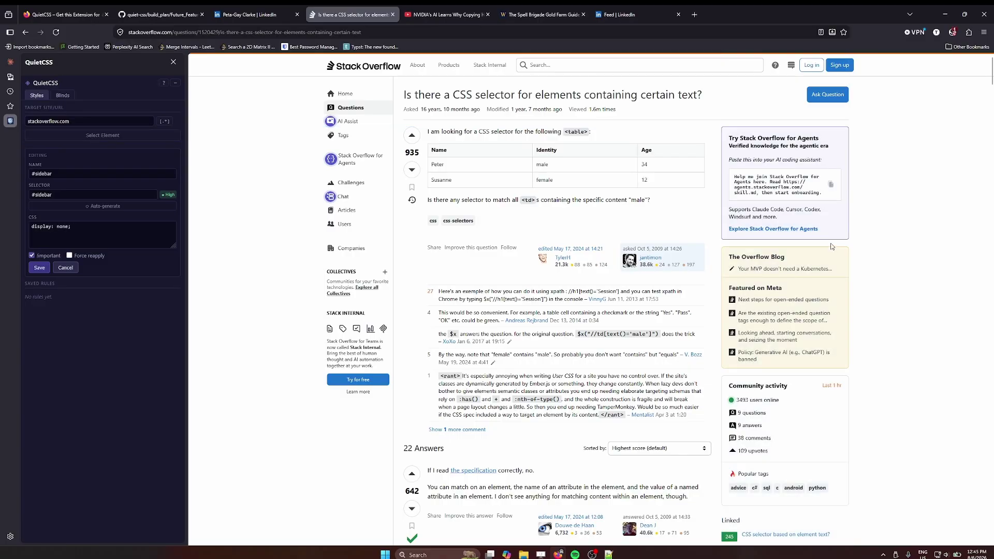
Name the new style rule "Right sidebar" and place the cursor in its selector.
{"action": "triple_click", "coordinate": [44, 174]}
{"action": "left_click", "coordinate": [34, 173]}
{"action": "key", "text": "BackSpace"}
{"action": "key", "text": "Delete"}
{"action": "type", "text": "Right s"}
{"action": "left_click", "coordinate": [60, 194]}
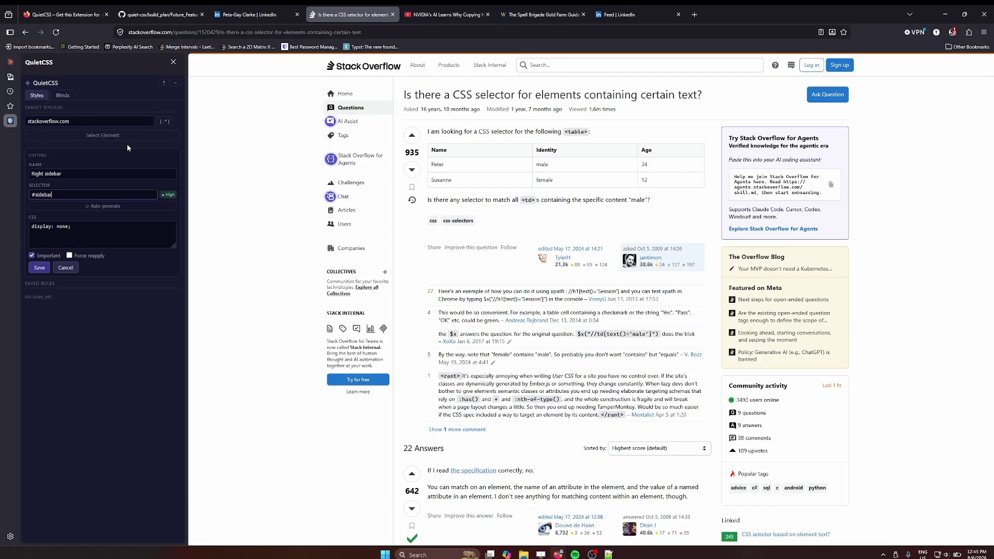
Save the "Right sidebar" rule for #sidebar with display: none and check the Stack Overflow page down and back up.
{"action": "left_click", "coordinate": [80, 230]}
{"action": "left_click_drag", "start_coordinate": [70, 226], "coordinate": [29, 226]}
{"action": "left_click", "coordinate": [76, 231]}
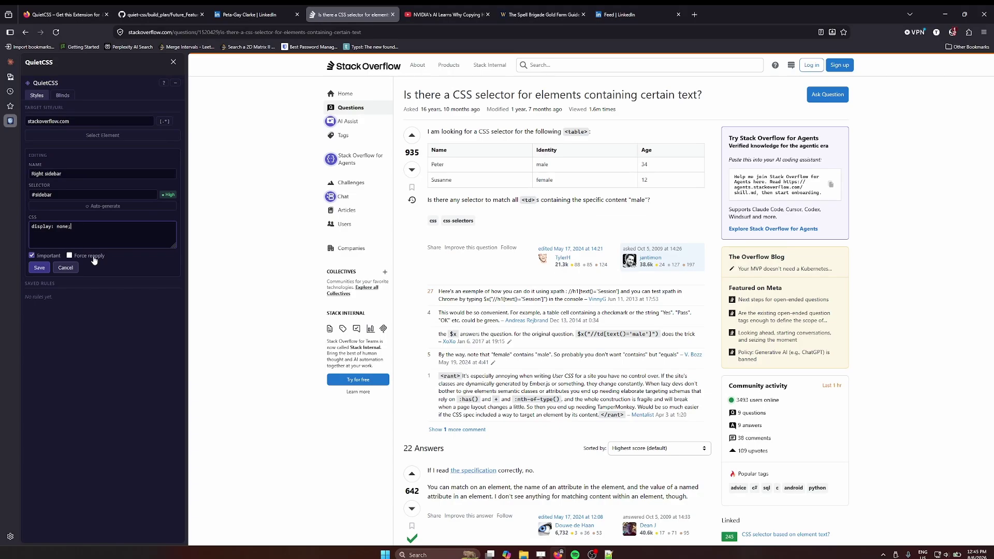
{"action": "left_click", "coordinate": [40, 269]}
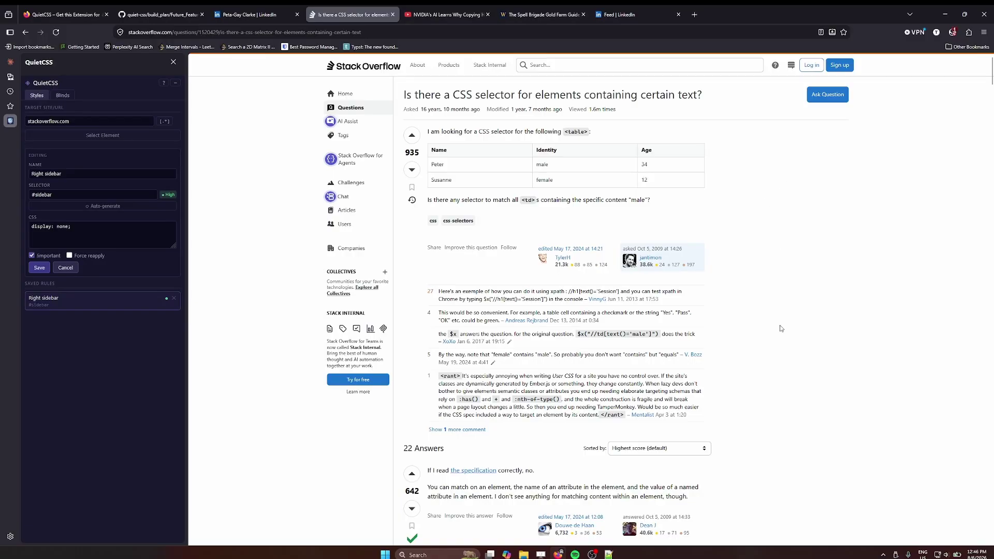
{"action": "scroll", "coordinate": [797, 419], "scroll_direction": "down", "scroll_amount": 15}
{"action": "scroll", "coordinate": [803, 413], "scroll_direction": "down", "scroll_amount": 7}
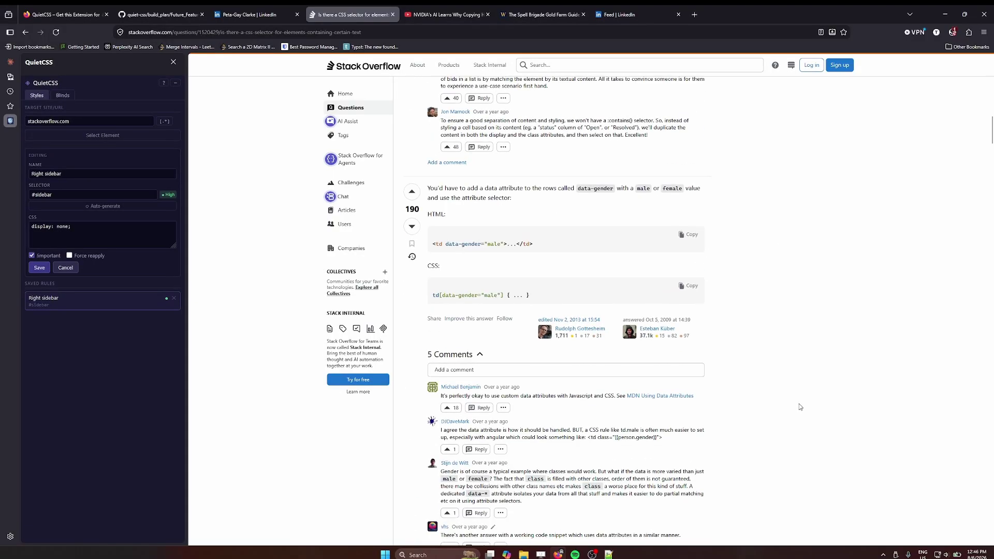
{"action": "scroll", "coordinate": [801, 409], "scroll_direction": "up", "scroll_amount": 9}
{"action": "scroll", "coordinate": [800, 406], "scroll_direction": "up", "scroll_amount": 10}
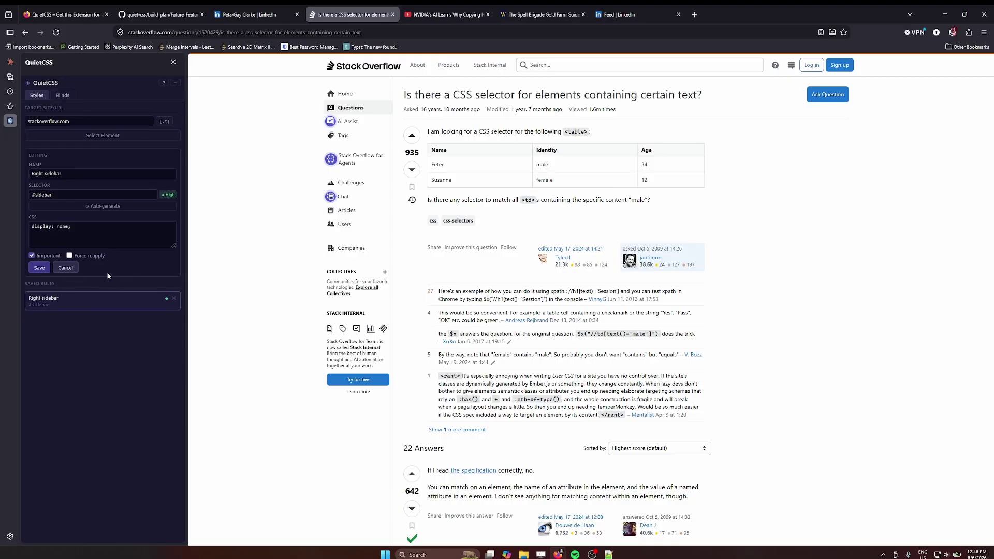
Rename the saved Stack Overflow rule "Right sidebar Edit" and save it.
{"action": "left_click", "coordinate": [57, 304]}
{"action": "left_click", "coordinate": [68, 174]}
{"action": "type", "text": "Edit"}
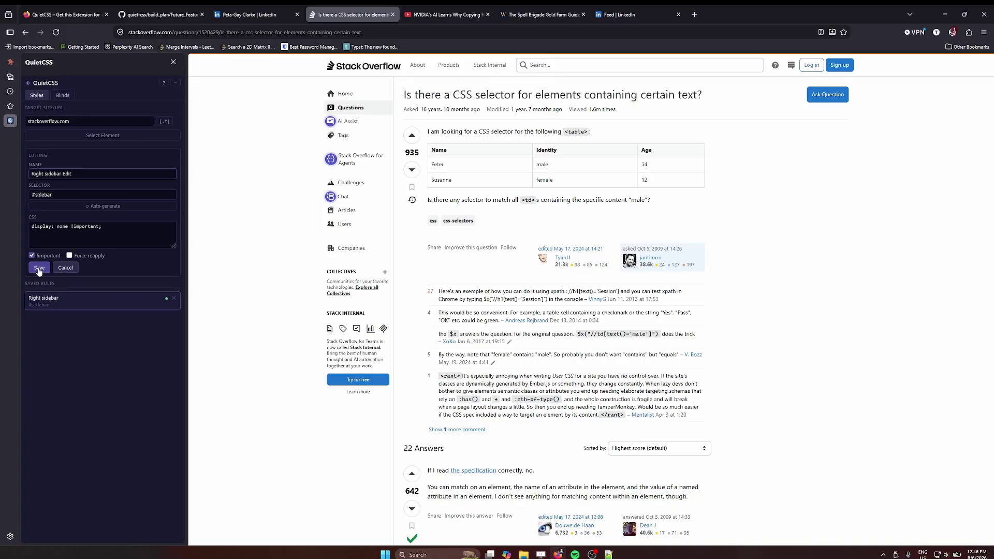
{"action": "left_click", "coordinate": [39, 268]}
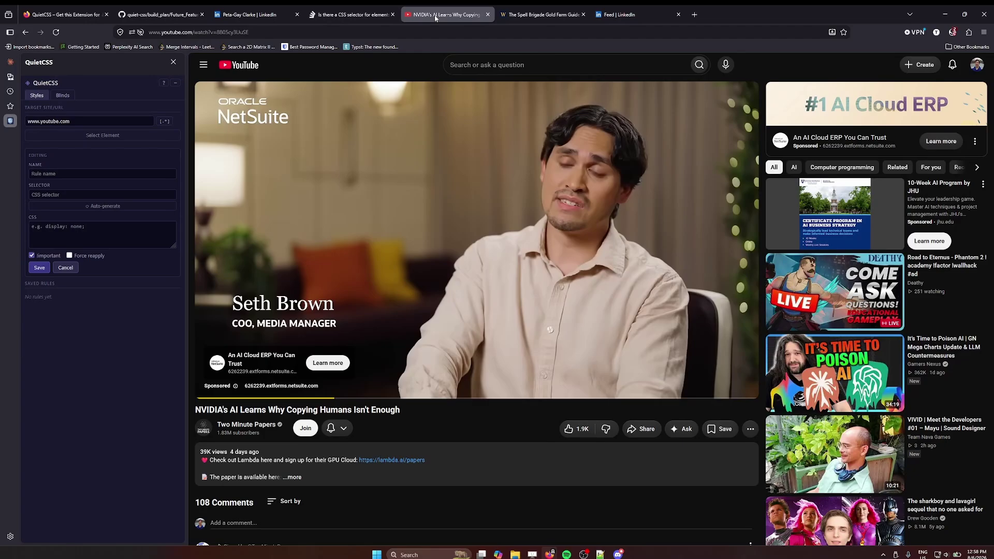
On the YouTube video page, pick the suggested videos list as target and save a #contents rule with display: none.
{"action": "left_click", "coordinate": [435, 14]}
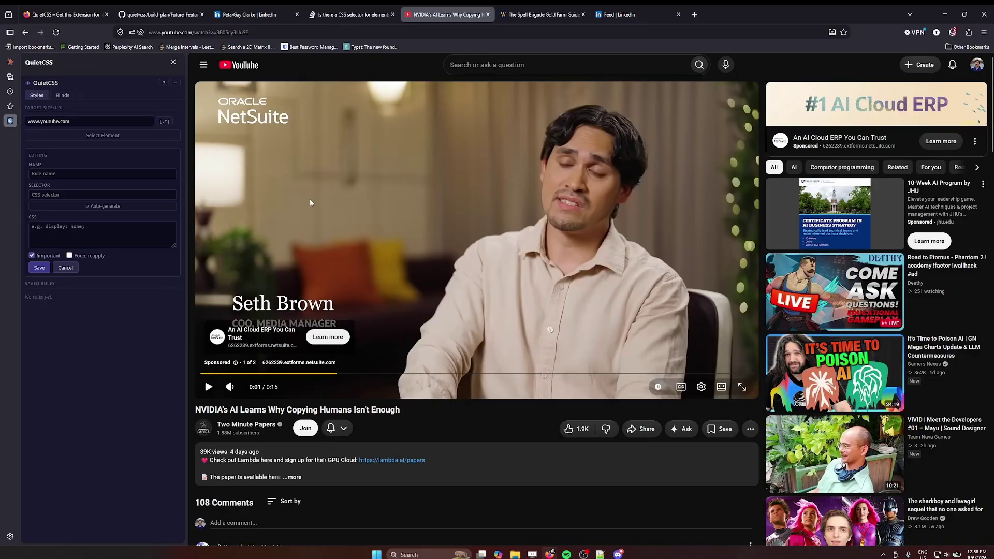
{"action": "left_click", "coordinate": [103, 136]}
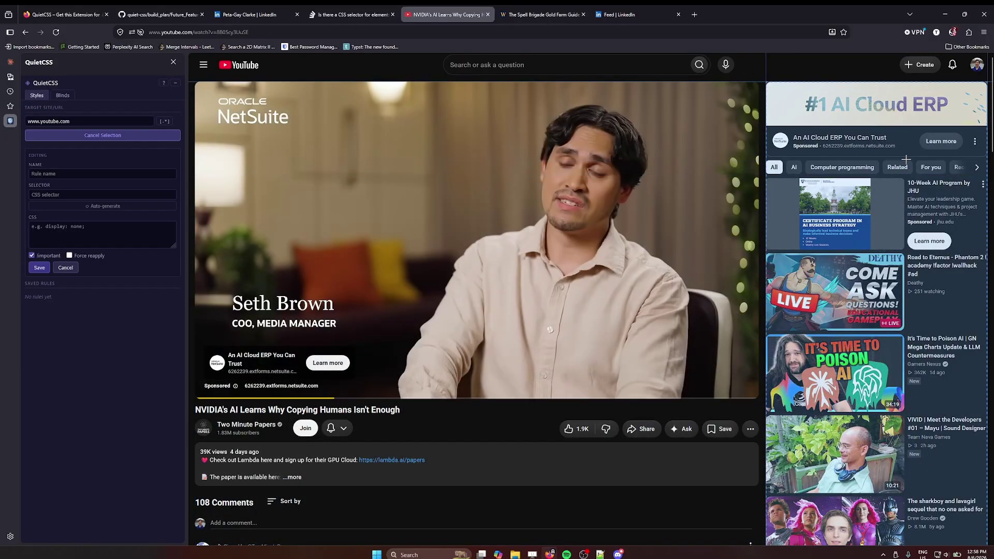
{"action": "scroll", "coordinate": [906, 159], "scroll_direction": "down", "scroll_amount": 9}
{"action": "scroll", "coordinate": [908, 255], "scroll_direction": "up", "scroll_amount": 9}
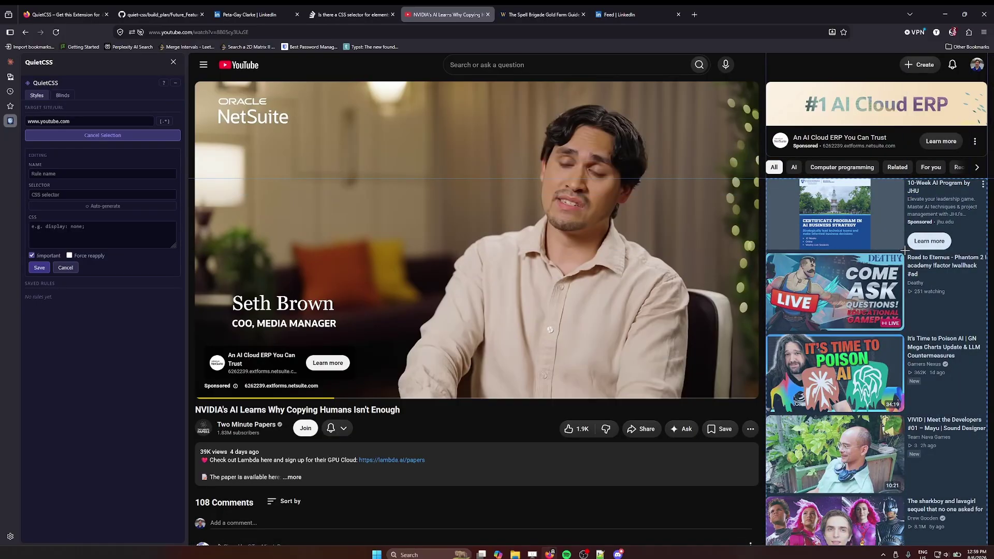
{"action": "left_click", "coordinate": [905, 251]}
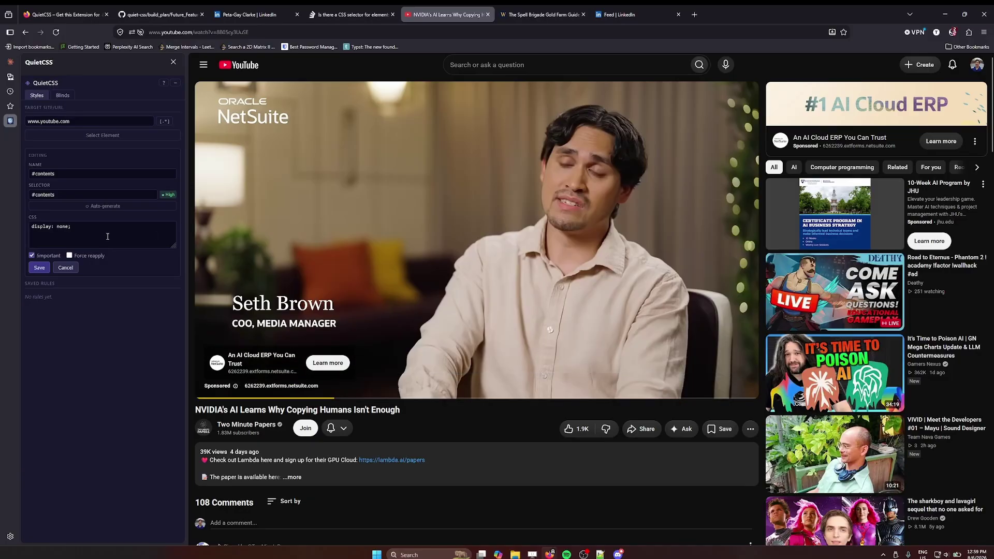
{"action": "left_click", "coordinate": [39, 269]}
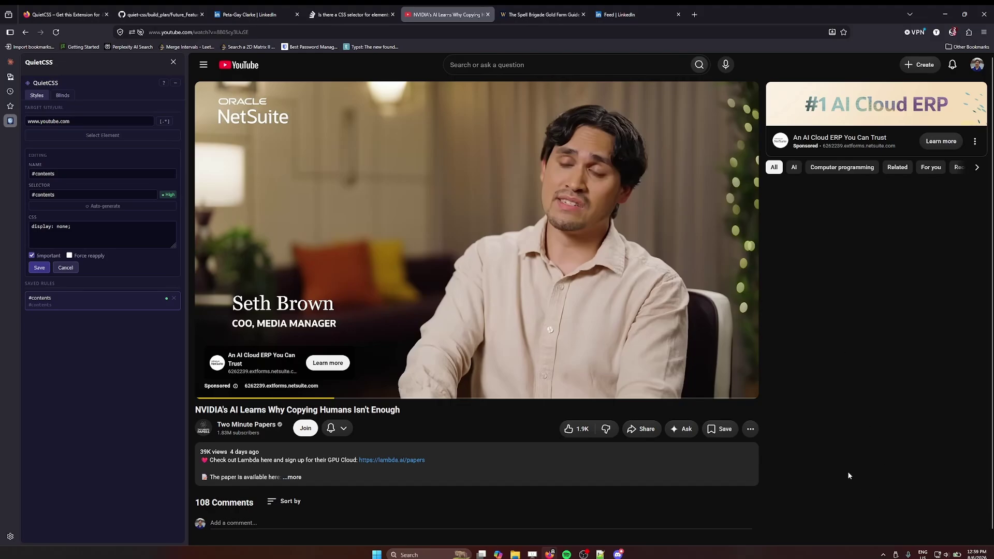
{"action": "scroll", "coordinate": [469, 490], "scroll_direction": "down", "scroll_amount": 1}
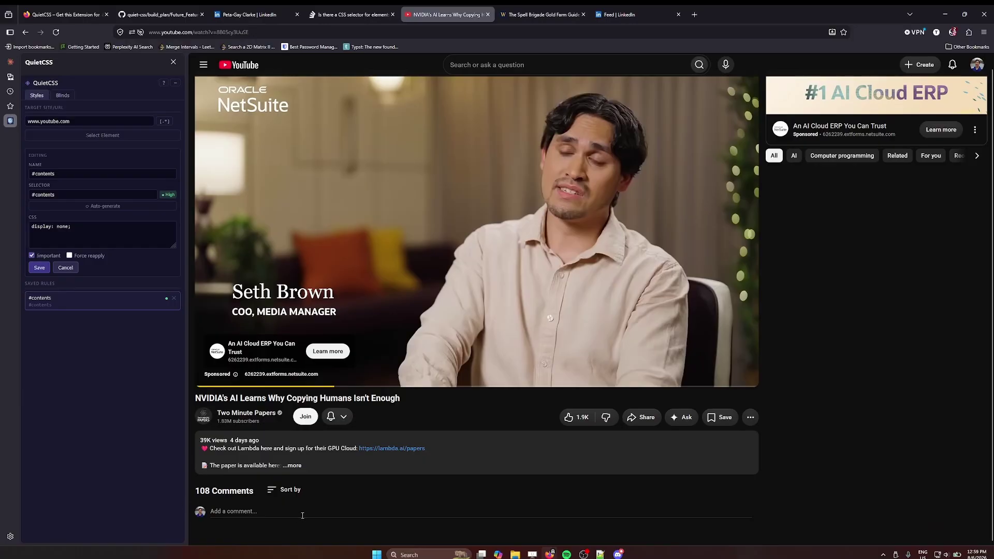
Disable the #contents rule, look through YouTube's comments and suggested videos, and enable the rule again.
{"action": "left_click", "coordinate": [166, 299]}
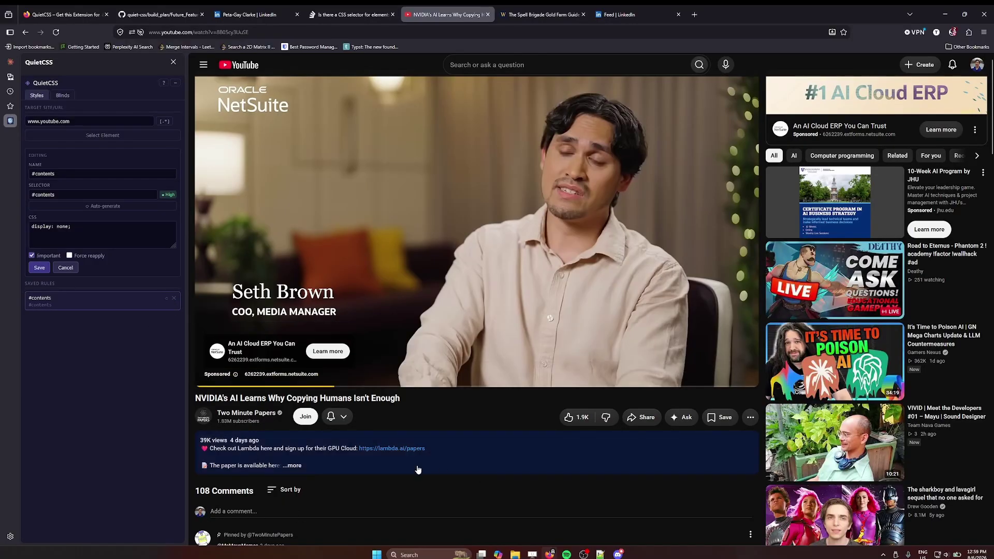
{"action": "scroll", "coordinate": [418, 469], "scroll_direction": "down", "scroll_amount": 15}
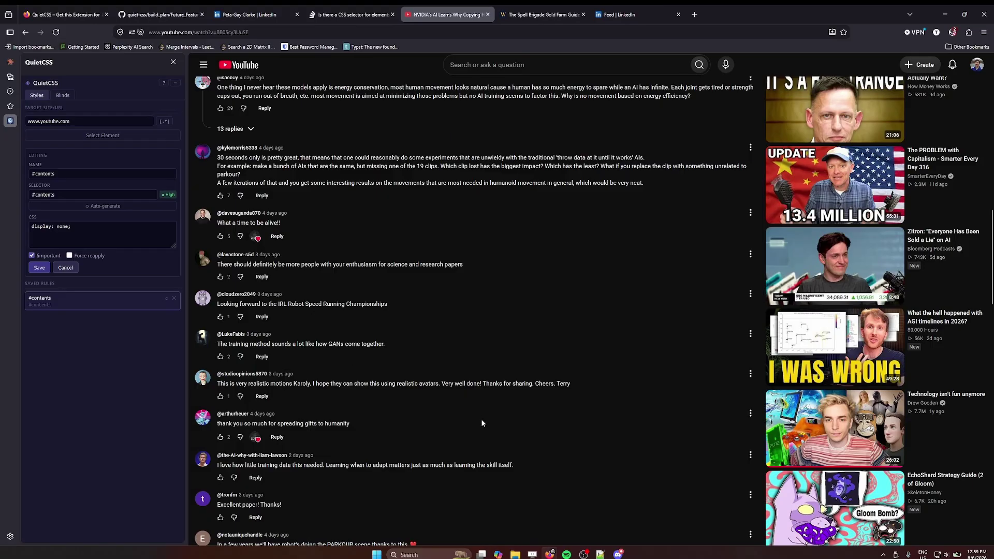
{"action": "scroll", "coordinate": [473, 460], "scroll_direction": "down", "scroll_amount": 5}
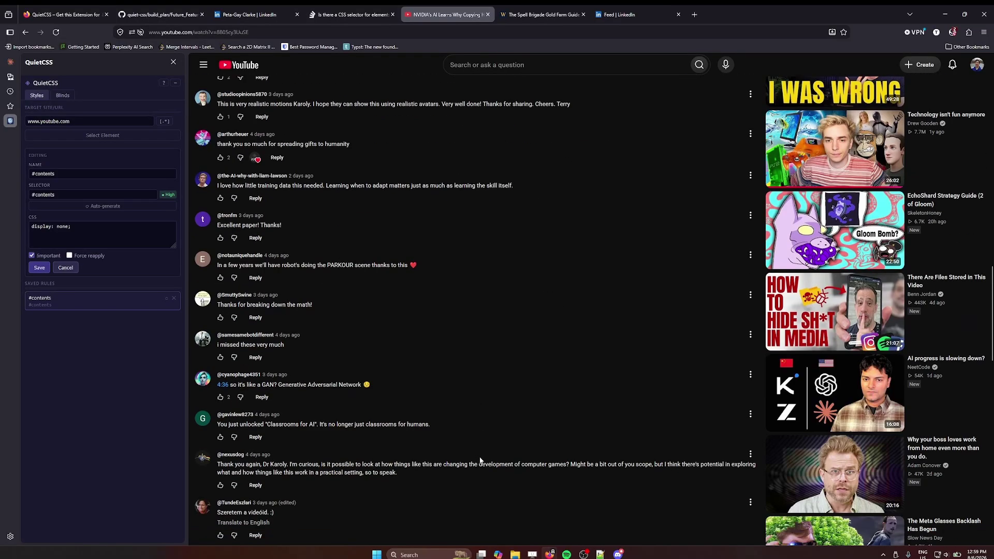
{"action": "scroll", "coordinate": [480, 455], "scroll_direction": "up", "scroll_amount": 20}
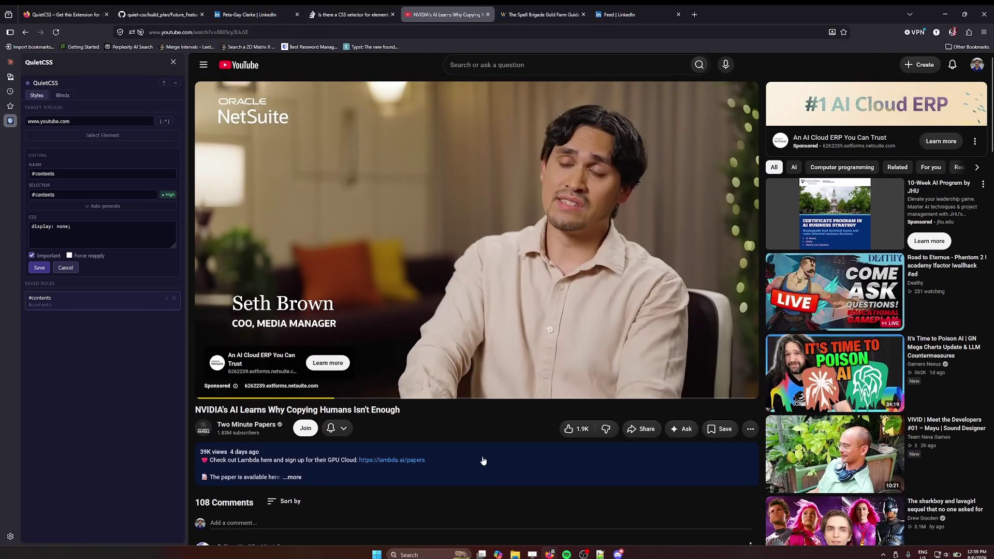
{"action": "left_click", "coordinate": [166, 299]}
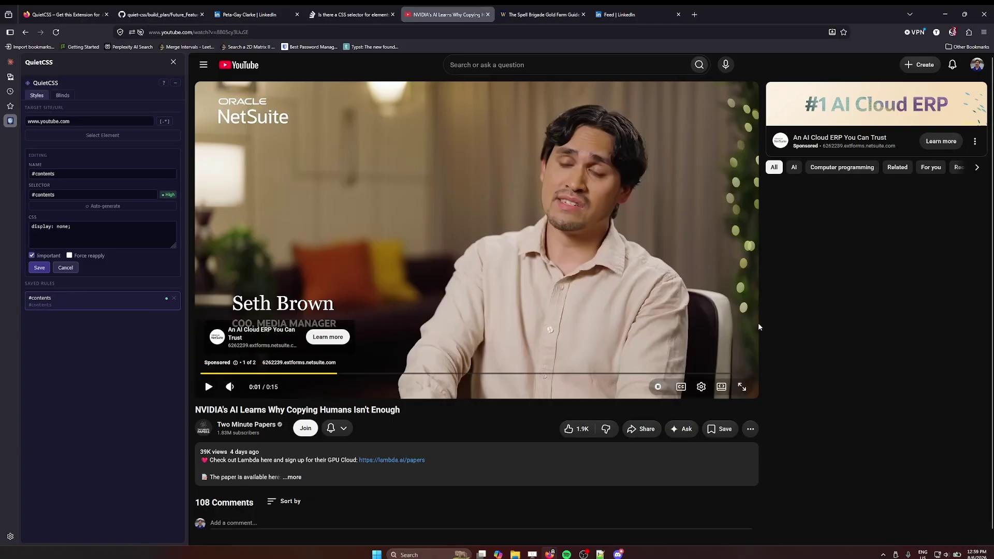
Delete the #contents rule and recreate it by picking the suggested videos list with display: none.
{"action": "left_click", "coordinate": [177, 303]}
{"action": "left_click", "coordinate": [124, 135]}
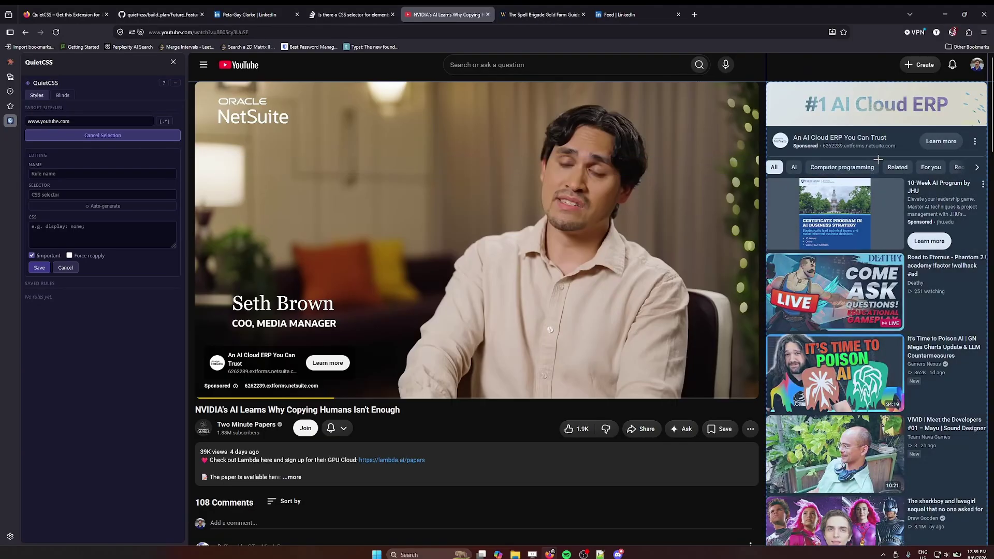
{"action": "left_click", "coordinate": [906, 250]}
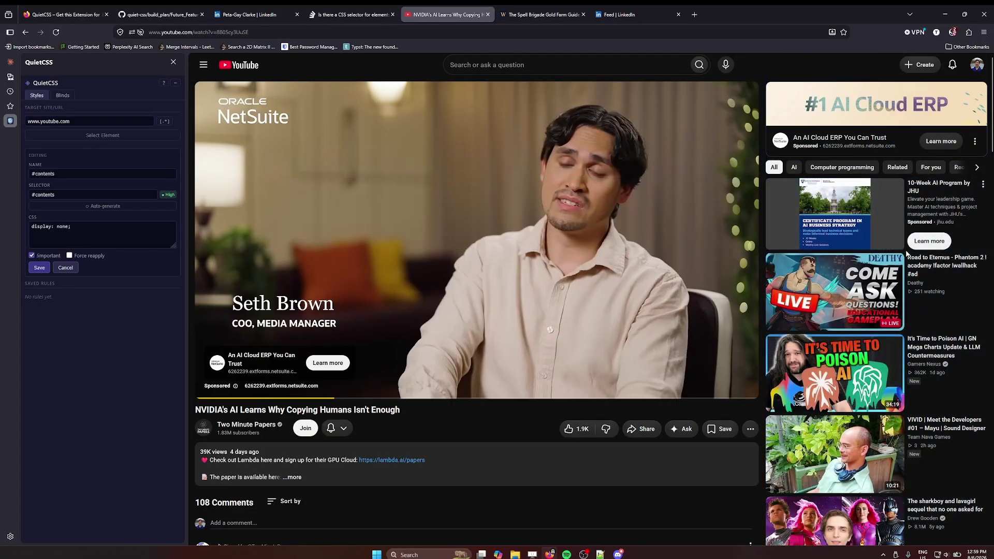
{"action": "left_click", "coordinate": [39, 268]}
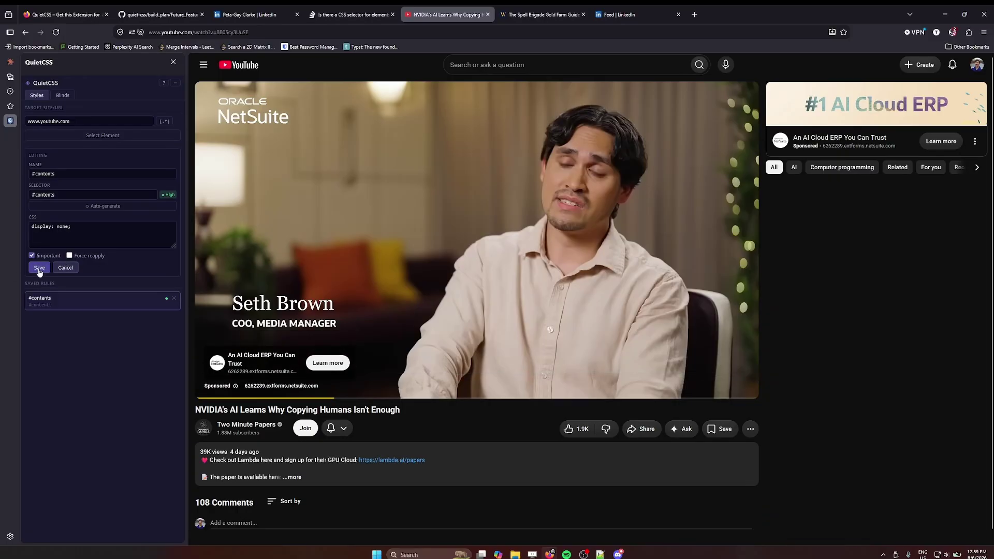
Pick the related section around YouTube's filter chips and save it as a #related rule with display: none.
{"action": "left_click", "coordinate": [115, 137]}
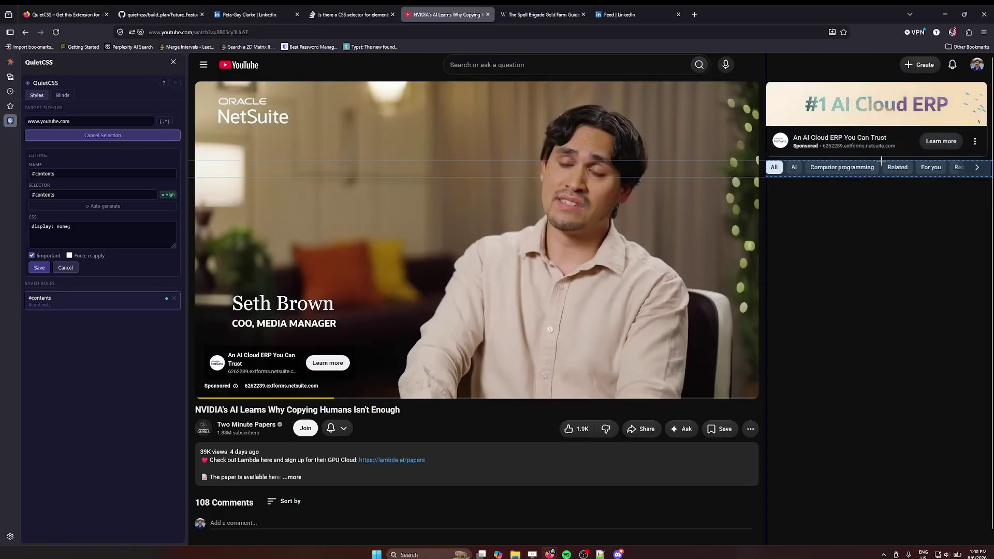
{"action": "left_click", "coordinate": [881, 160]}
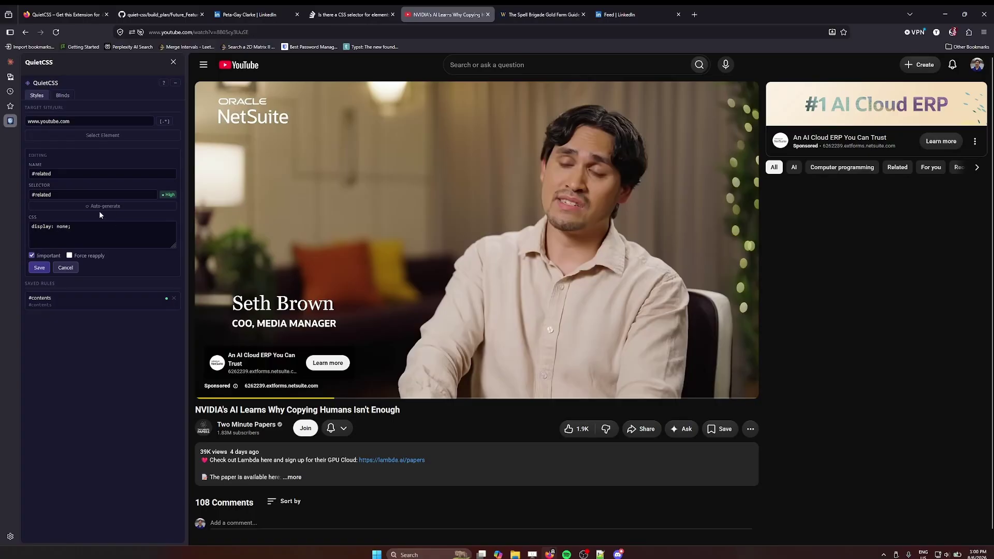
{"action": "left_click", "coordinate": [39, 267]}
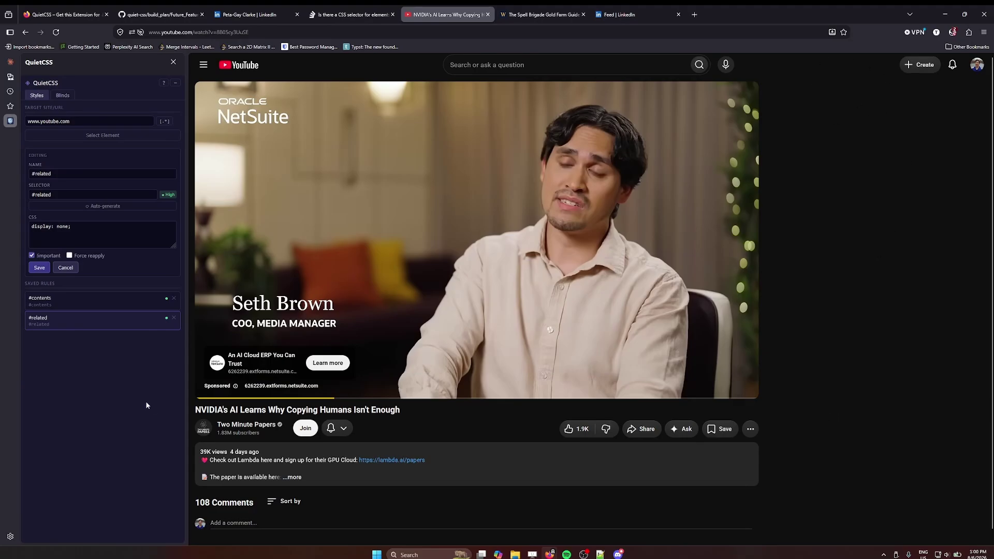
Disable the #contents rule, check YouTube's comments section, and delete that rule.
{"action": "left_click", "coordinate": [168, 302]}
{"action": "scroll", "coordinate": [618, 399], "scroll_direction": "down", "scroll_amount": 10}
{"action": "scroll", "coordinate": [535, 407], "scroll_direction": "down", "scroll_amount": 1}
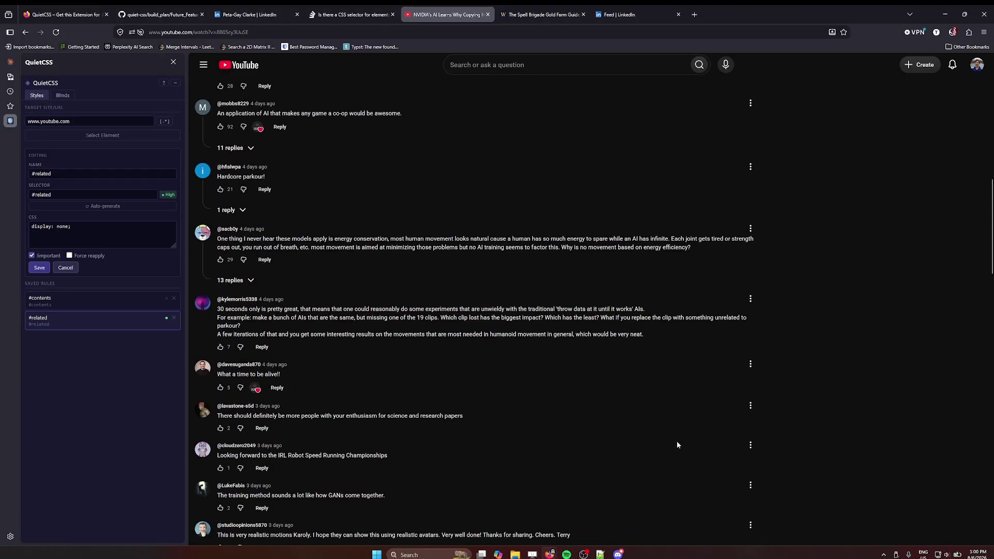
{"action": "scroll", "coordinate": [775, 456], "scroll_direction": "up", "scroll_amount": 10}
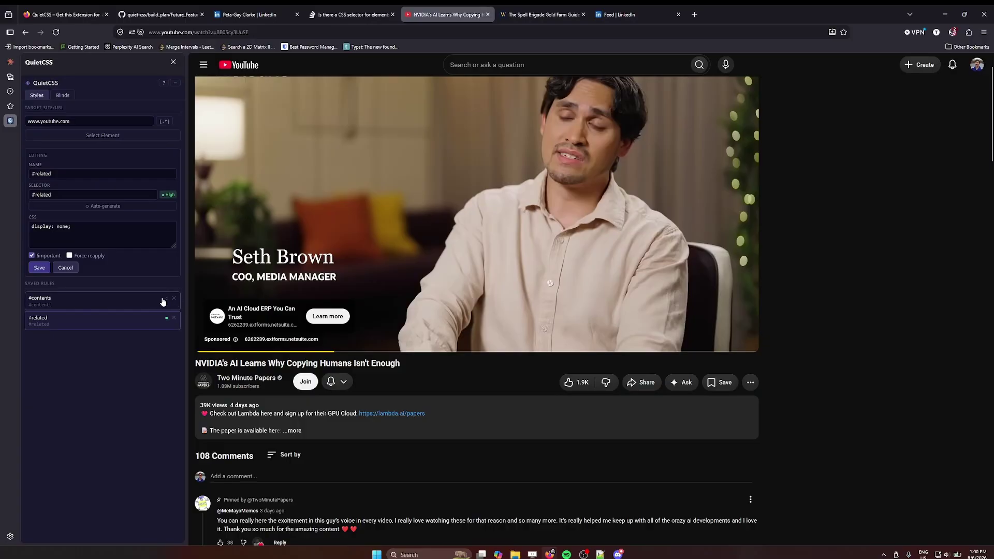
{"action": "left_click", "coordinate": [89, 305]}
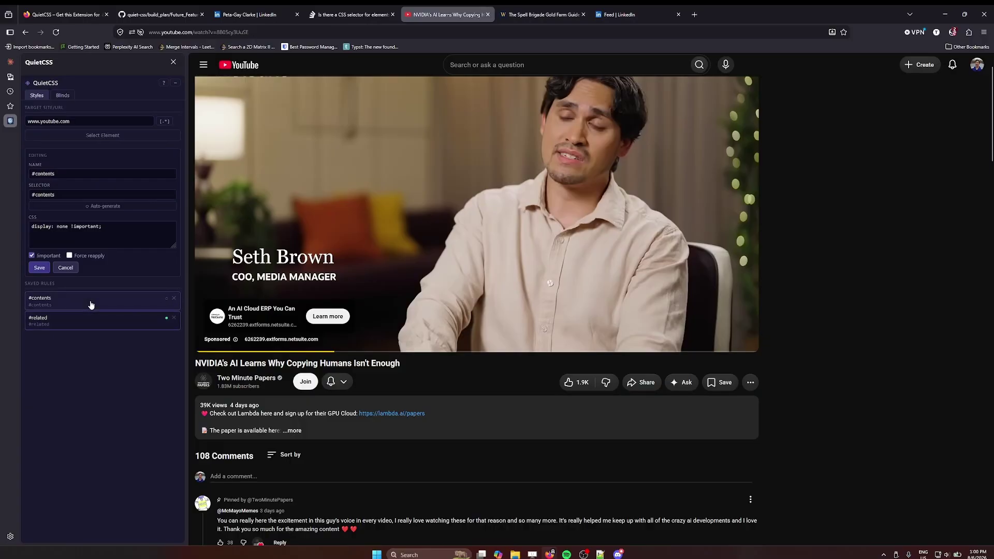
{"action": "left_click", "coordinate": [174, 299]}
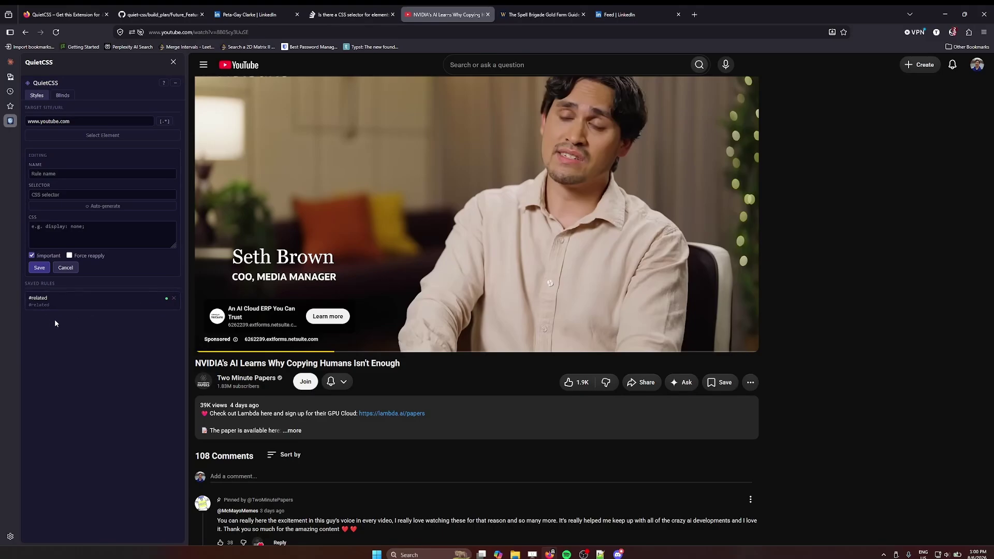
Rename the remaining #related rule "Hide right sidebar videos" and save it.
{"action": "left_click", "coordinate": [68, 301]}
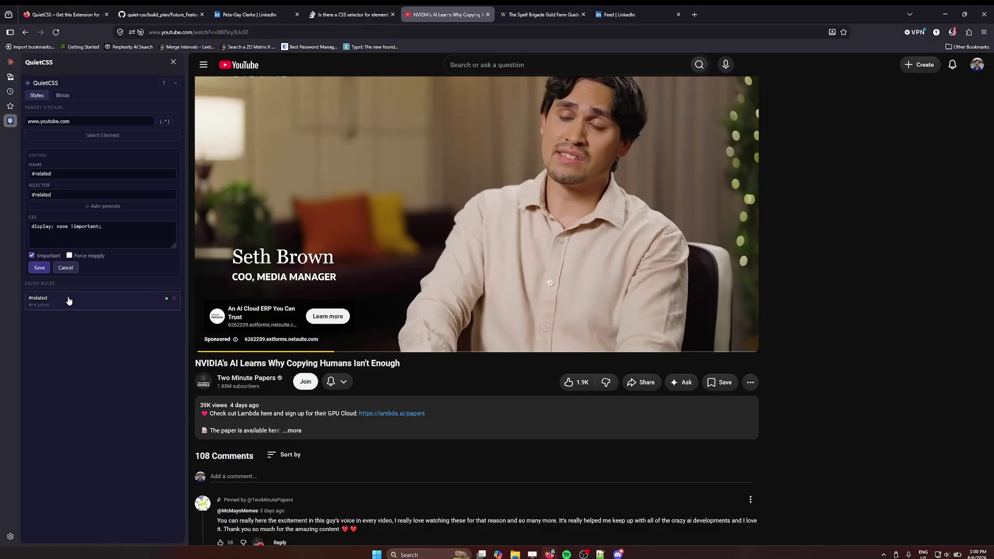
{"action": "left_click", "coordinate": [62, 174]}
{"action": "key", "text": "ctrl+a"}
{"action": "type", "text": "H"}
{"action": "type", "text": "ght sidebar videos"}
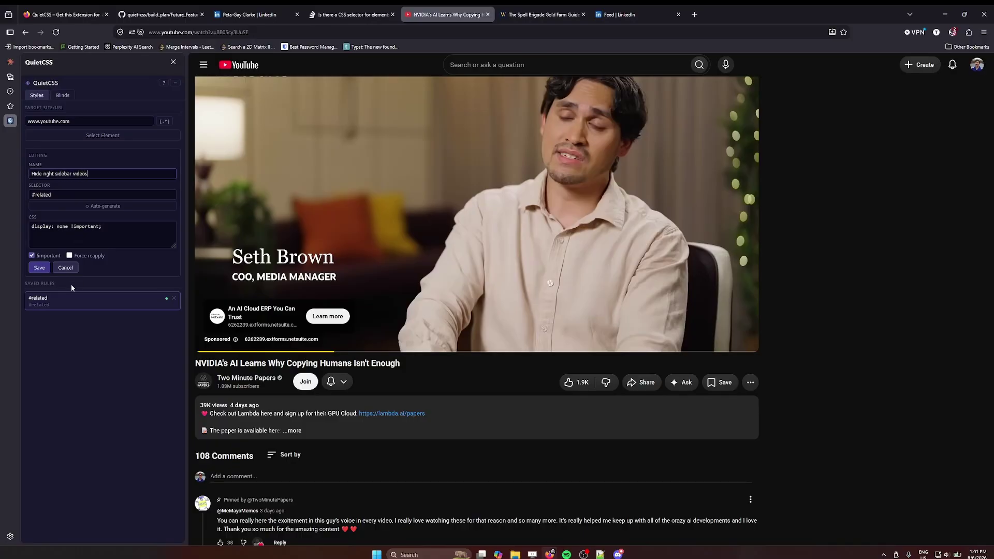
{"action": "left_click", "coordinate": [39, 271]}
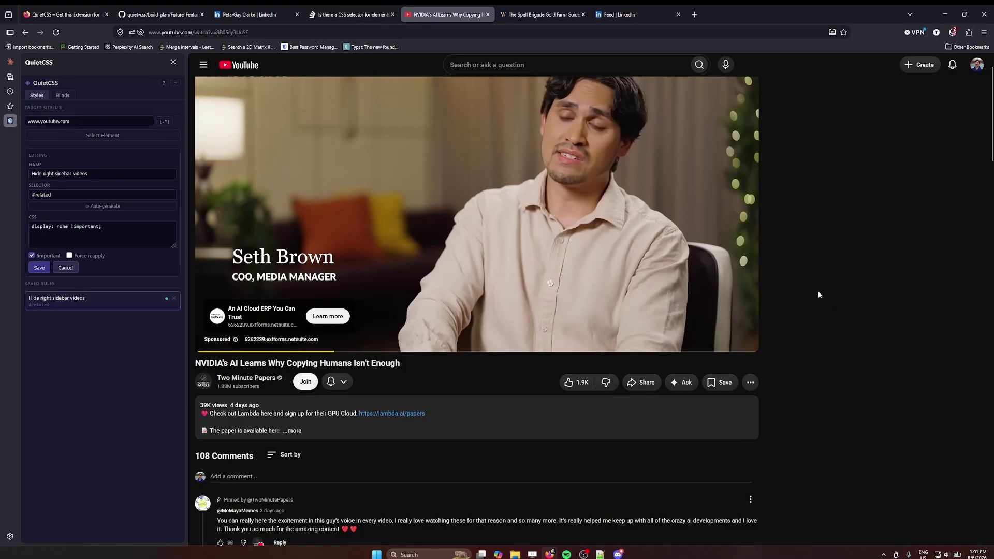
Compare the saved rules listed for the Stack Overflow and YouTube pages.
{"action": "left_click", "coordinate": [353, 14]}
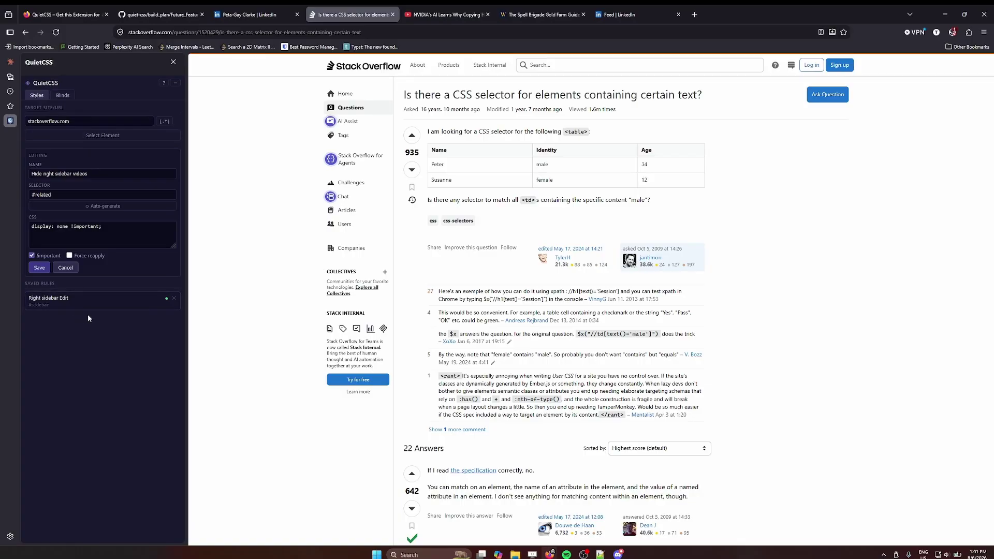
{"action": "left_click", "coordinate": [439, 15]}
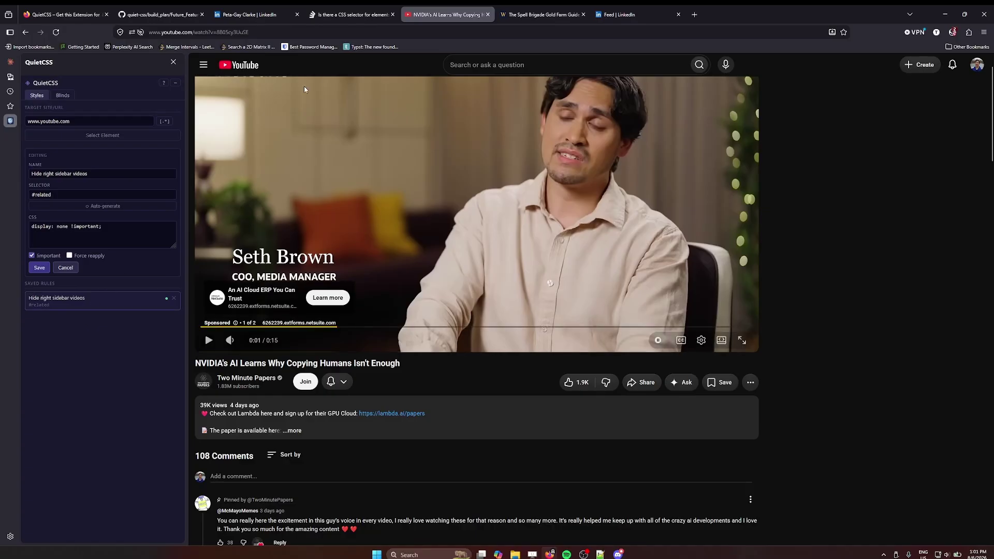
{"action": "key", "text": "ctrl+shift+Tab"}
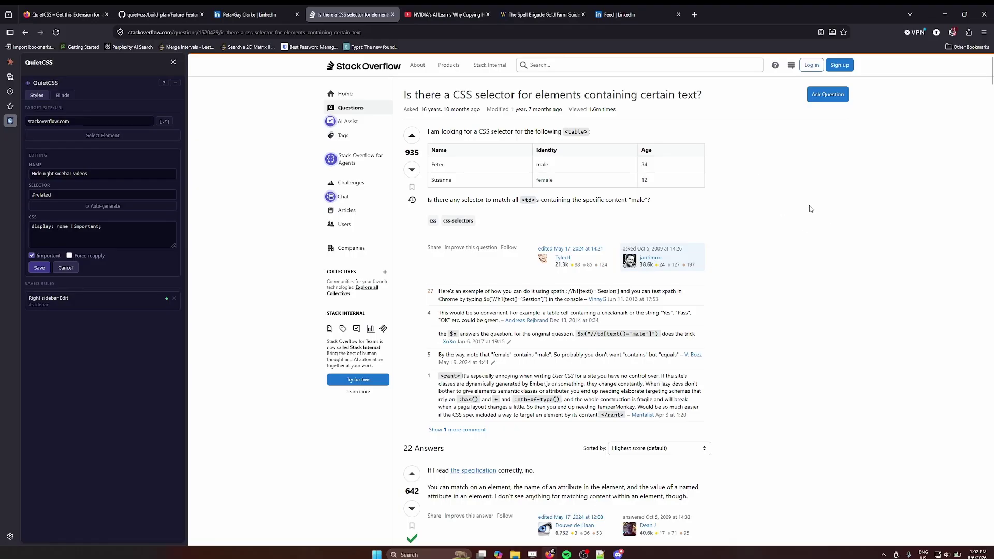
Switch to the Spell Brigade gold farm guide and examine the legibility of its title.
{"action": "left_click", "coordinate": [515, 14]}
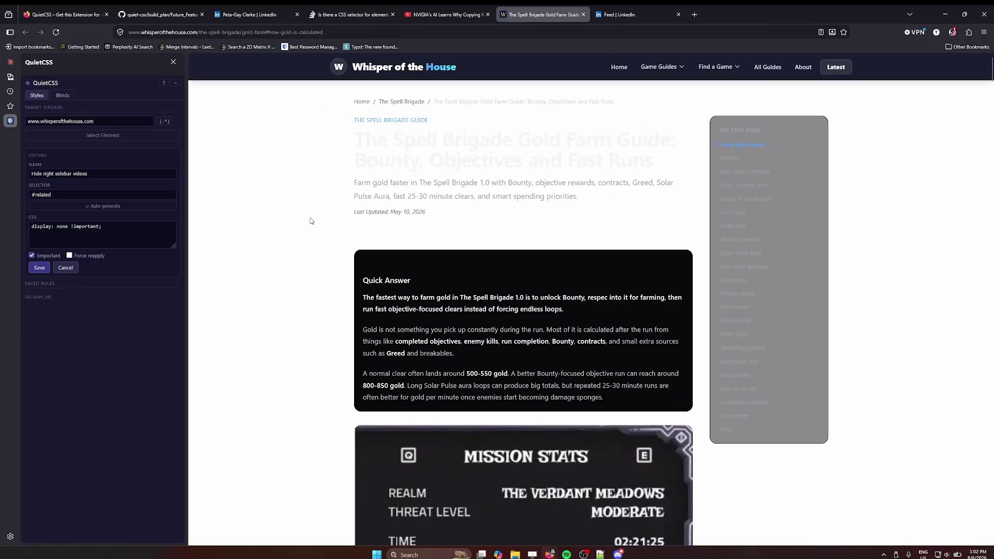
{"action": "left_click_drag", "start_coordinate": [109, 227], "coordinate": [22, 225]}
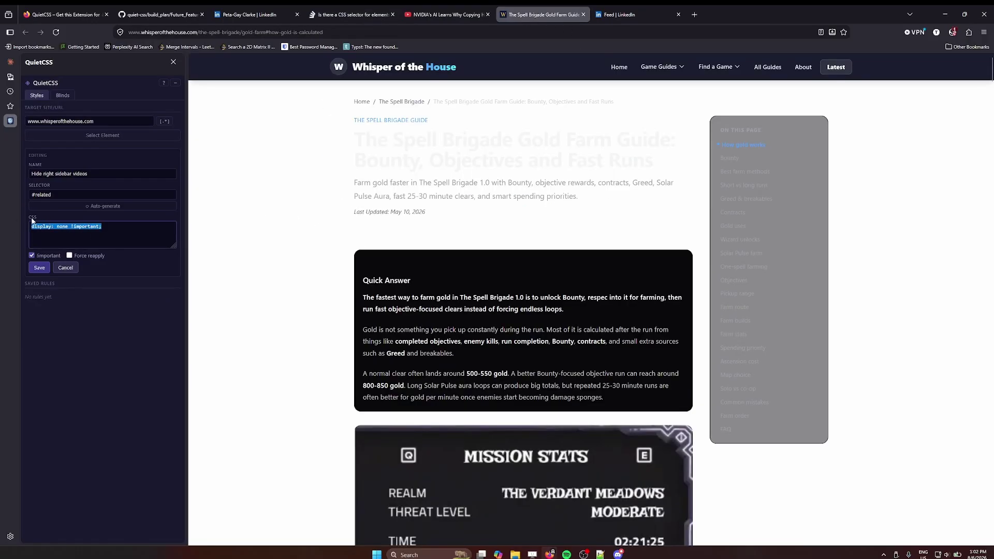
{"action": "left_click", "coordinate": [257, 249]}
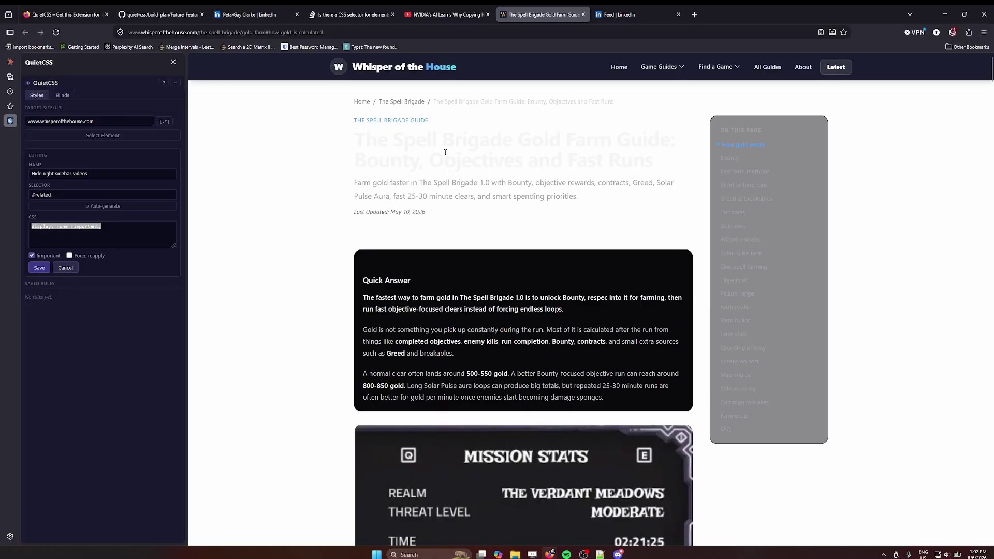
{"action": "left_click_drag", "start_coordinate": [352, 137], "coordinate": [664, 162]}
{"action": "left_click", "coordinate": [663, 164]}
Draw a dotted, page-anchored blind beside the guide's title, set its colour to purple with red 139 and blue 163, and save it.
{"action": "left_click", "coordinate": [62, 96]}
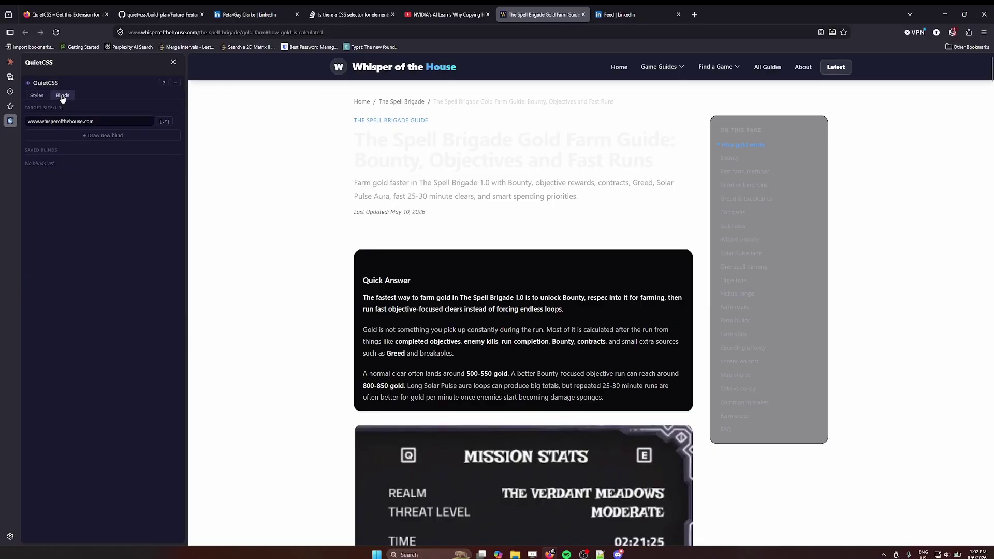
{"action": "left_click", "coordinate": [100, 135]}
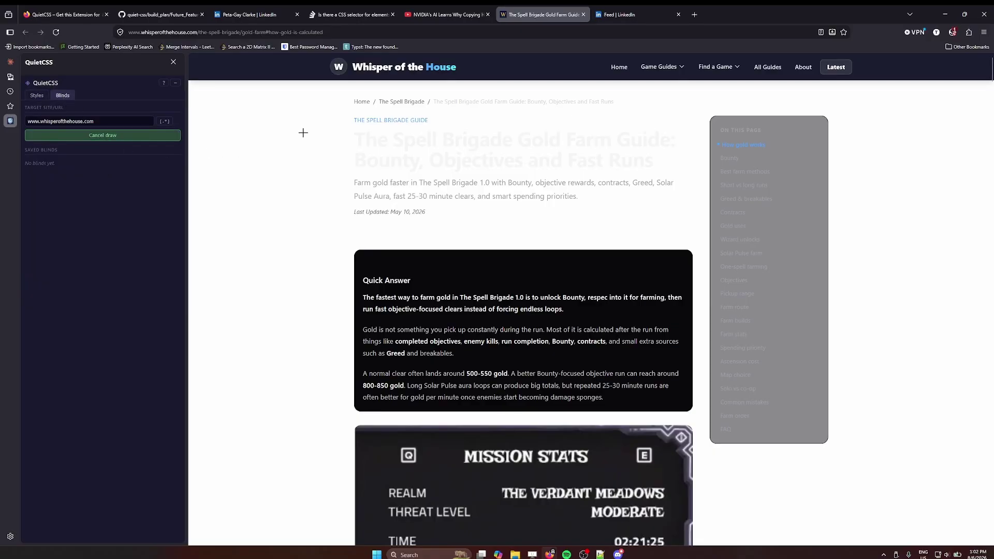
{"action": "left_click_drag", "start_coordinate": [306, 108], "coordinate": [353, 227]}
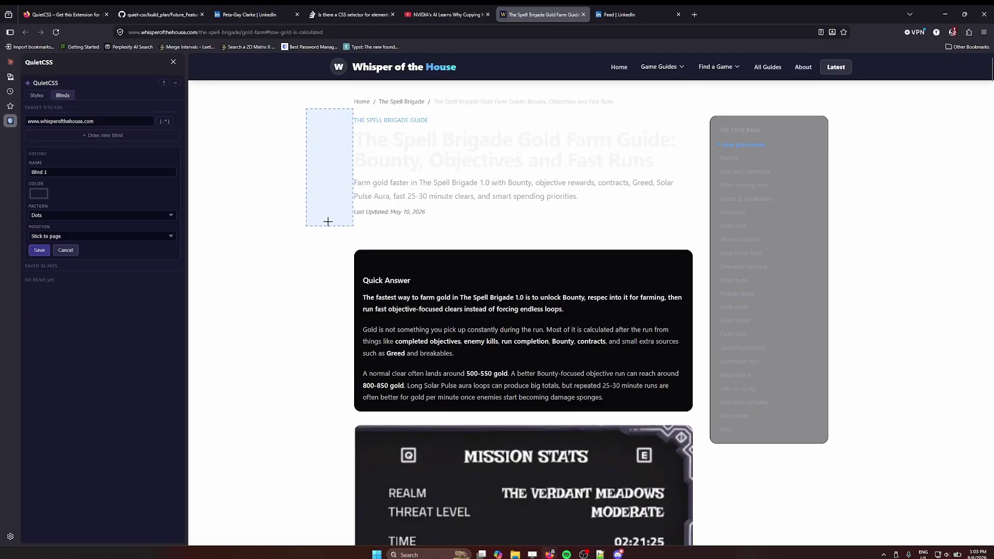
{"action": "left_click", "coordinate": [41, 196]}
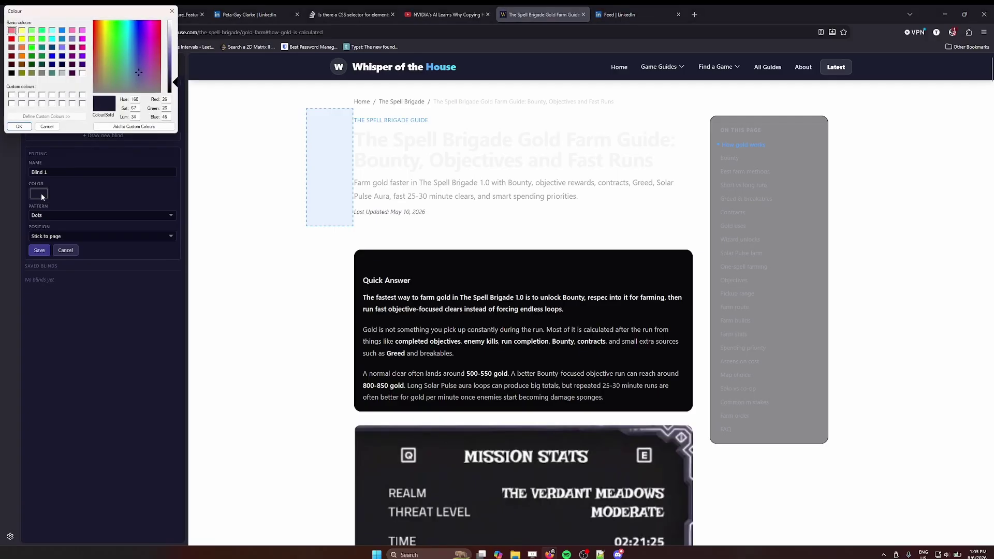
{"action": "left_click", "coordinate": [147, 53]}
{"action": "left_click", "coordinate": [172, 64]}
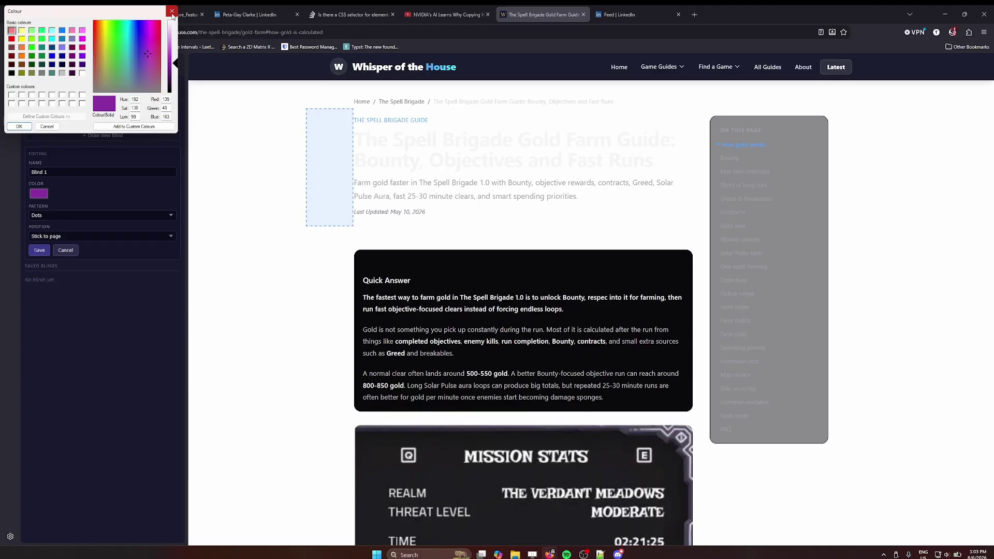
{"action": "left_click", "coordinate": [19, 127]}
{"action": "left_click", "coordinate": [39, 250]}
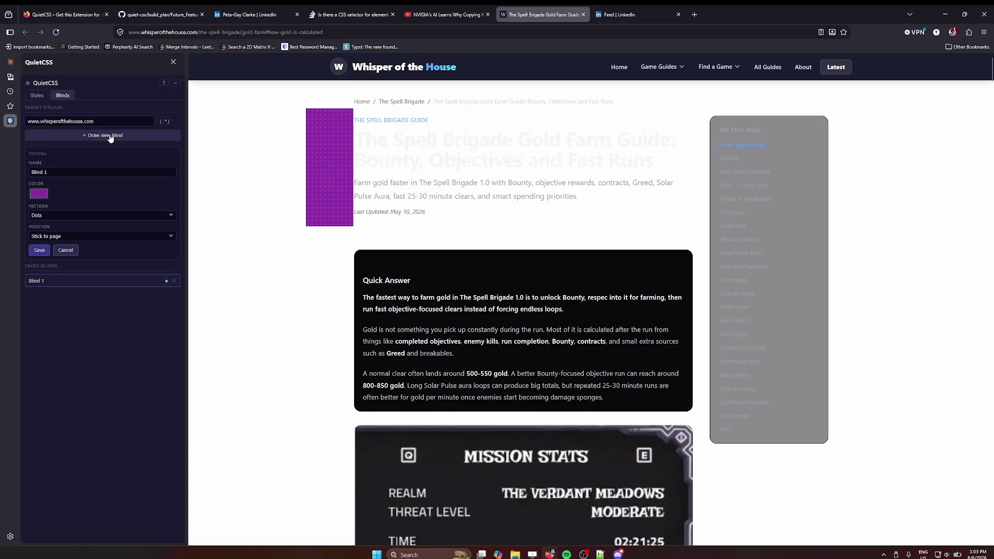
Pick the page's main content element and start its rule with background-color: RGB(139, in place of the default CSS.
{"action": "left_click", "coordinate": [35, 96]}
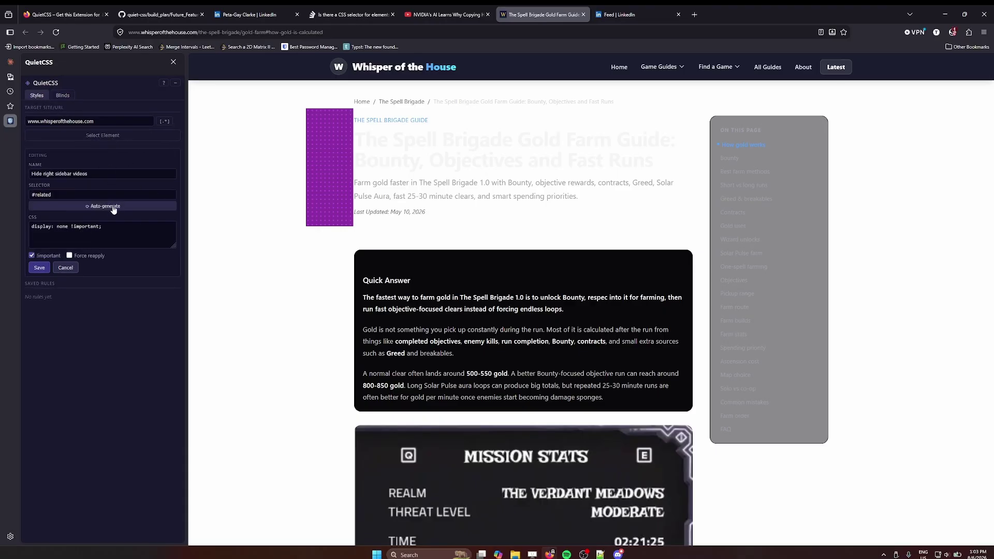
{"action": "left_click", "coordinate": [126, 135]}
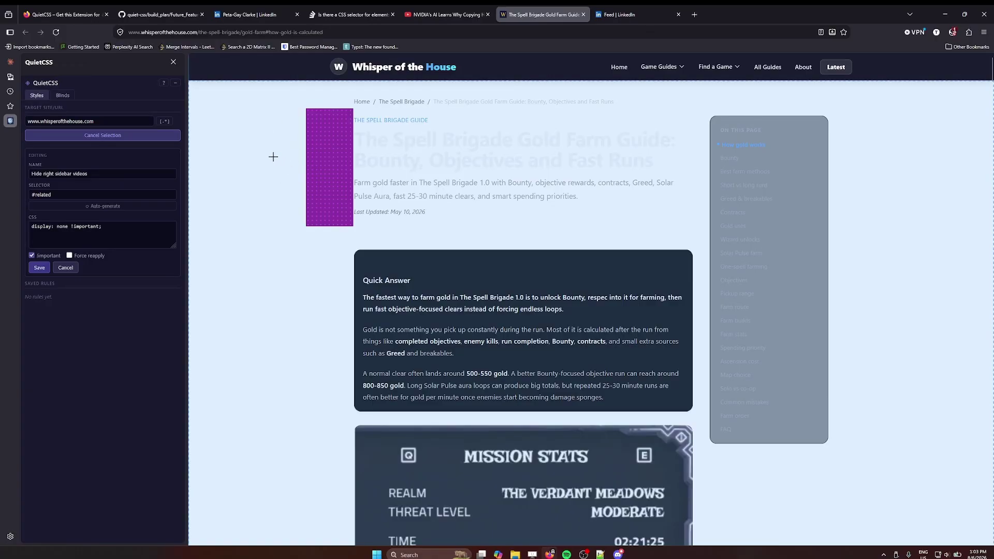
{"action": "left_click", "coordinate": [273, 156]}
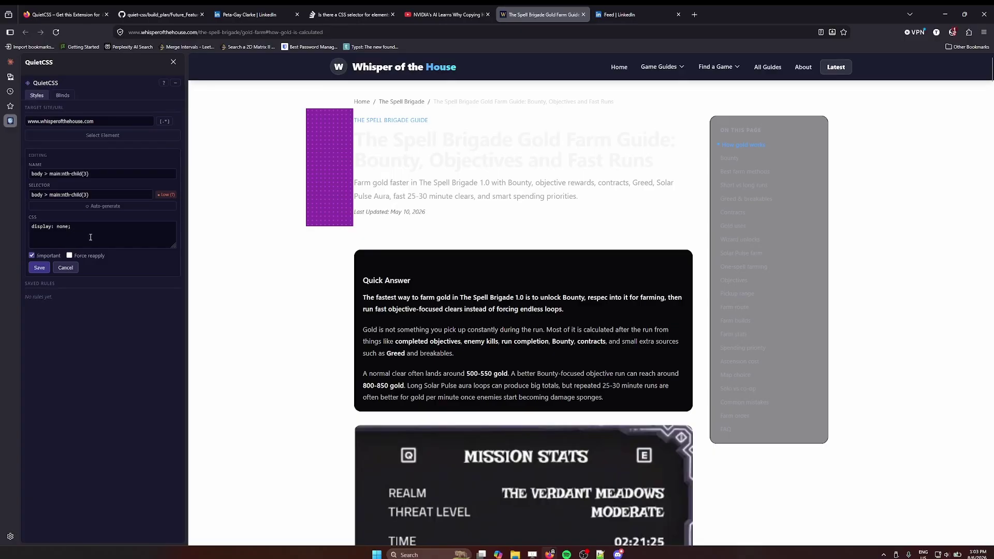
{"action": "left_click_drag", "start_coordinate": [90, 237], "coordinate": [18, 225]}
{"action": "type", "text": "bac"}
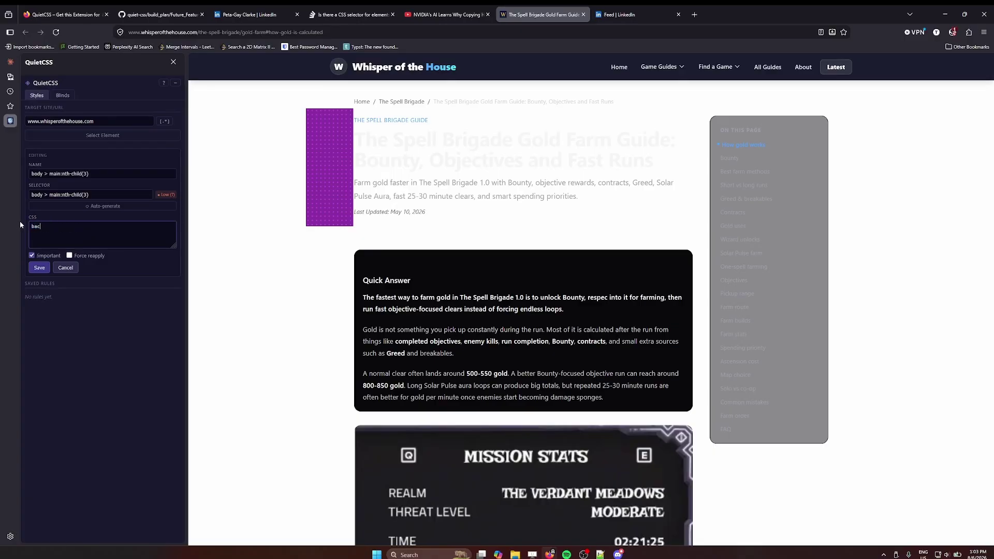
{"action": "type", "text": "kgroun"}
{"action": "key", "text": "BackSpace"}
{"action": "type", "text": "und-color: RGB(139,"}
Look up the blind's purple colour values, complete the rule as background-color: RGB(139,48,163), and save it.
{"action": "left_click", "coordinate": [68, 97]}
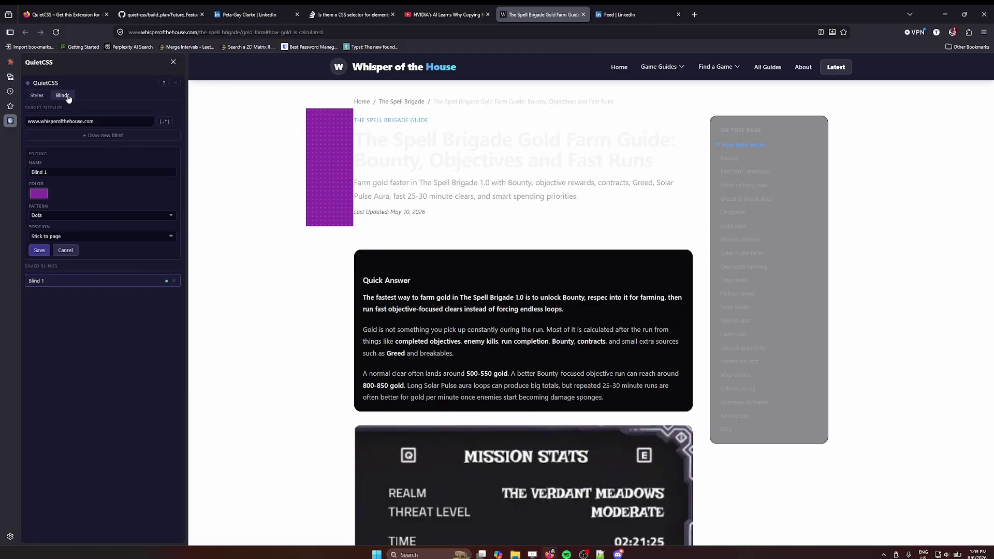
{"action": "left_click", "coordinate": [41, 195]}
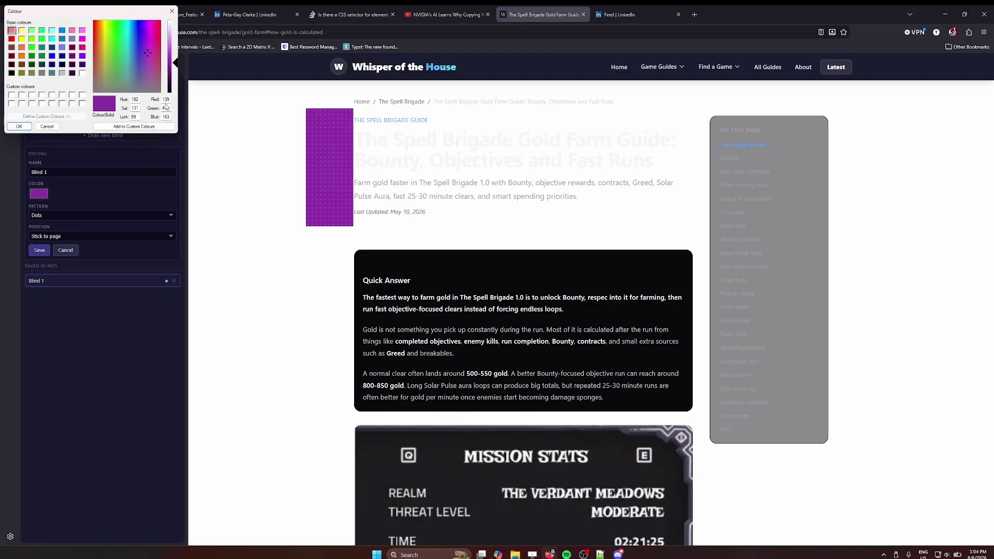
{"action": "left_click", "coordinate": [172, 11]}
{"action": "left_click", "coordinate": [37, 95]}
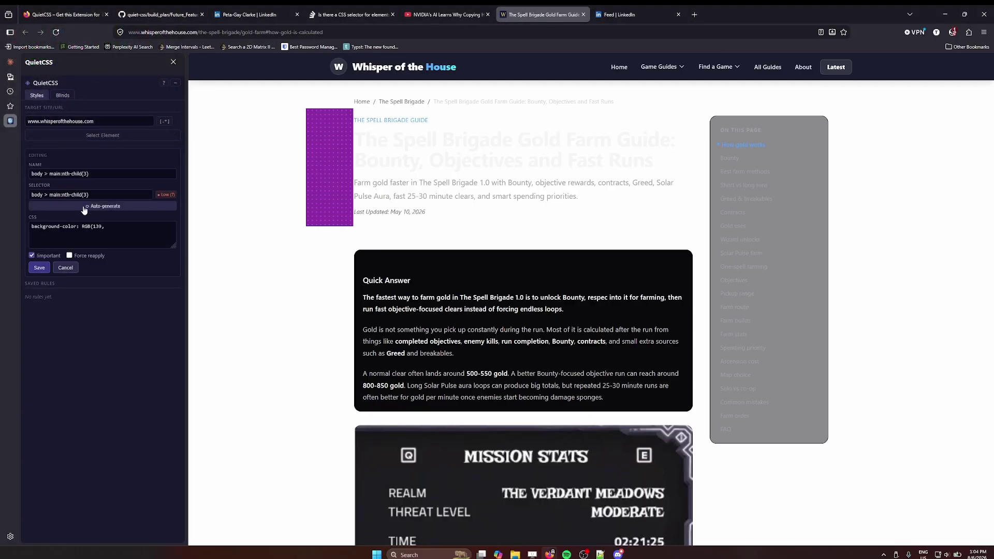
{"action": "left_click", "coordinate": [115, 229]}
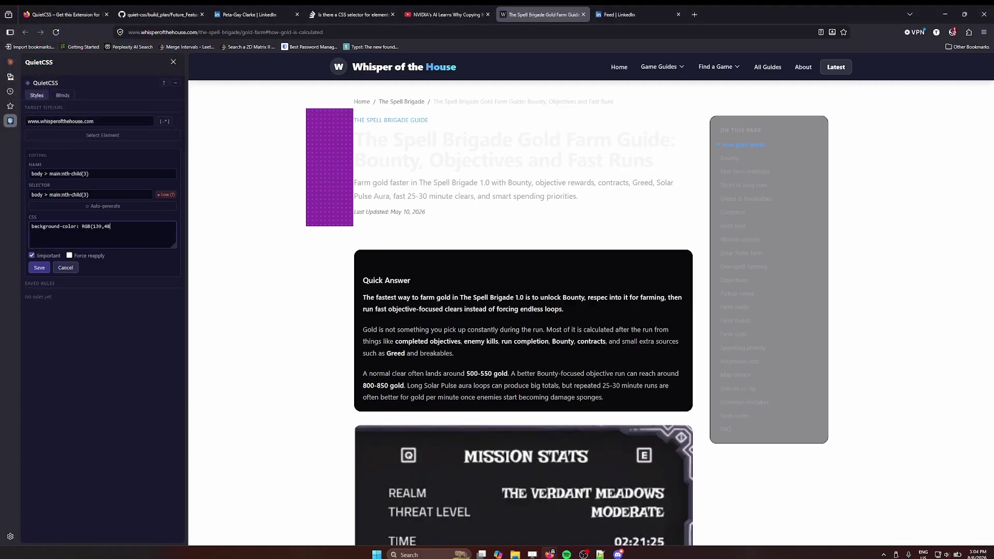
{"action": "type", "text": "48,163"}
{"action": "left_click", "coordinate": [39, 268]}
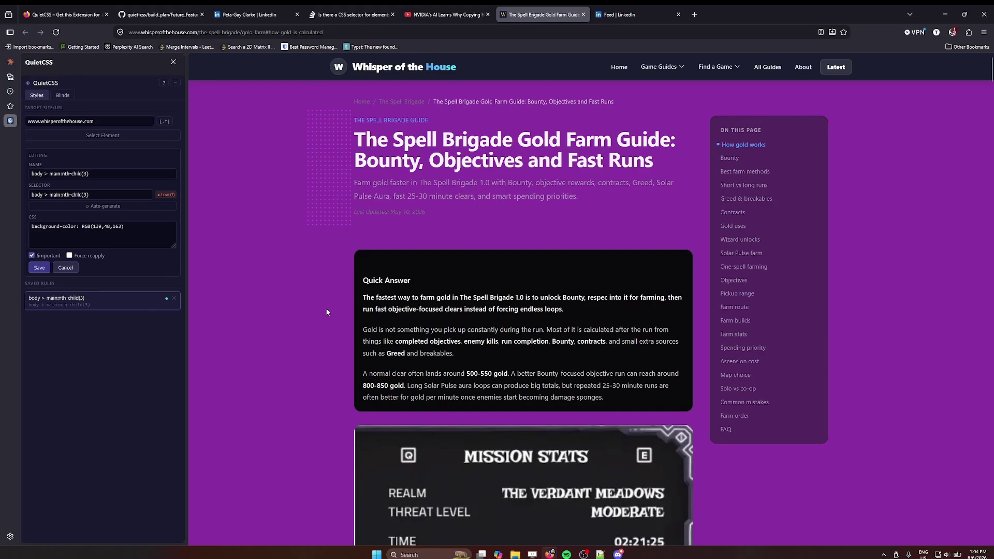
Pick the introductory paragraph under "Best gold farm methods" and save a rule for it with font-size: 5em.
{"action": "scroll", "coordinate": [351, 341], "scroll_direction": "down", "scroll_amount": 10}
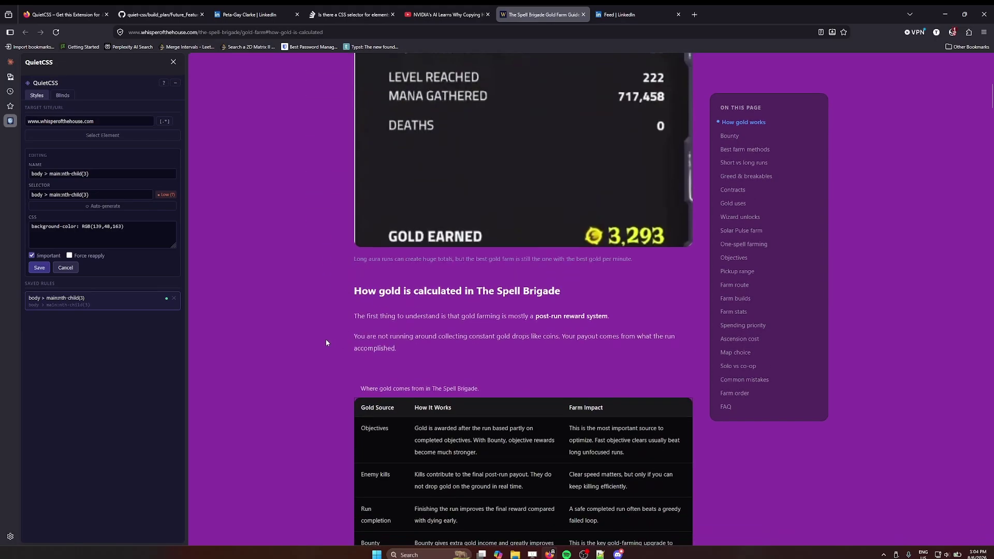
{"action": "scroll", "coordinate": [343, 365], "scroll_direction": "down", "scroll_amount": 18}
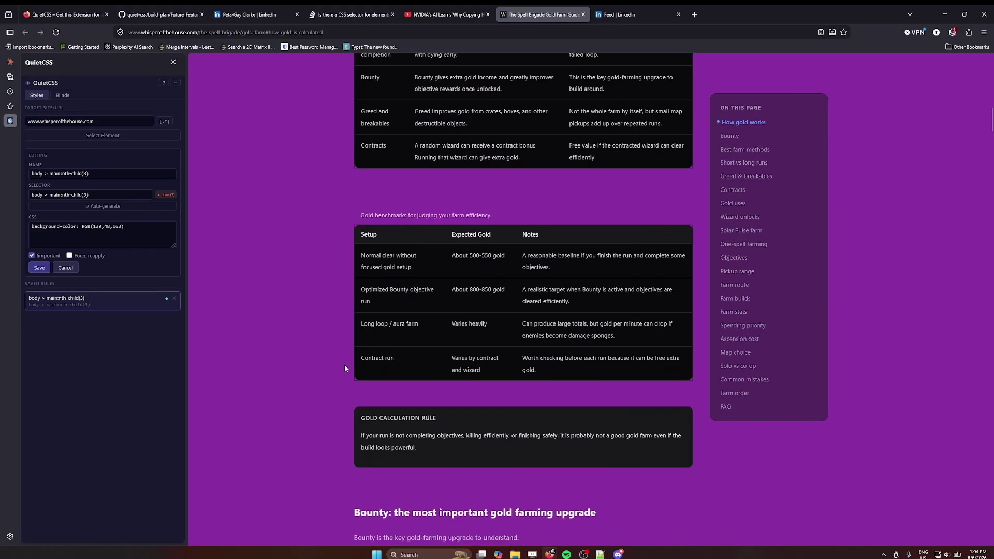
{"action": "scroll", "coordinate": [341, 368], "scroll_direction": "down", "scroll_amount": 8}
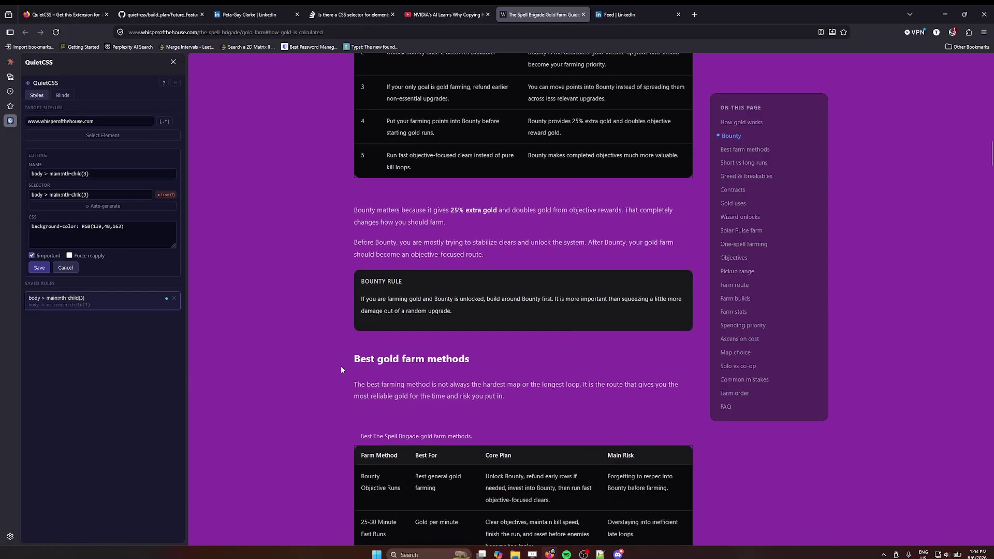
{"action": "scroll", "coordinate": [340, 370], "scroll_direction": "down", "scroll_amount": 2}
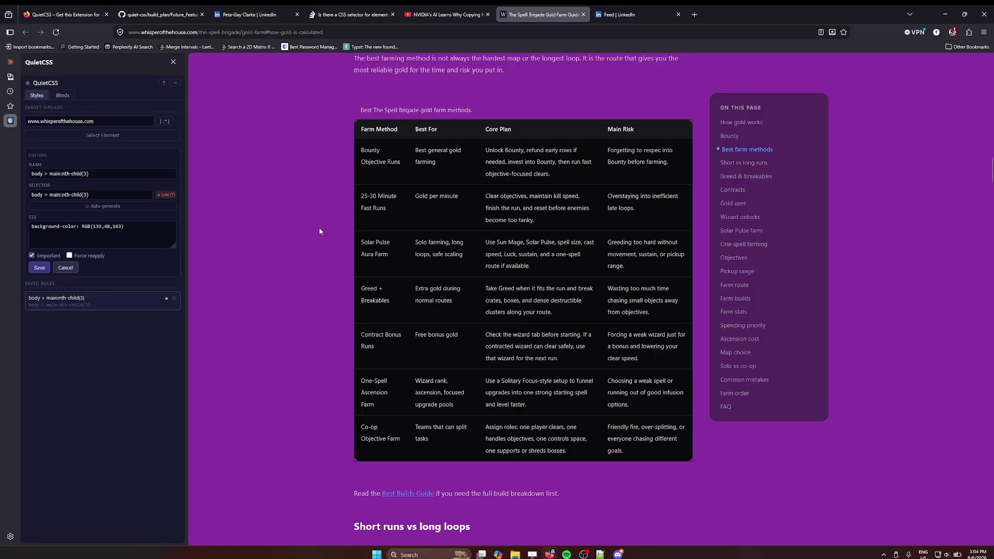
{"action": "left_click", "coordinate": [103, 137]}
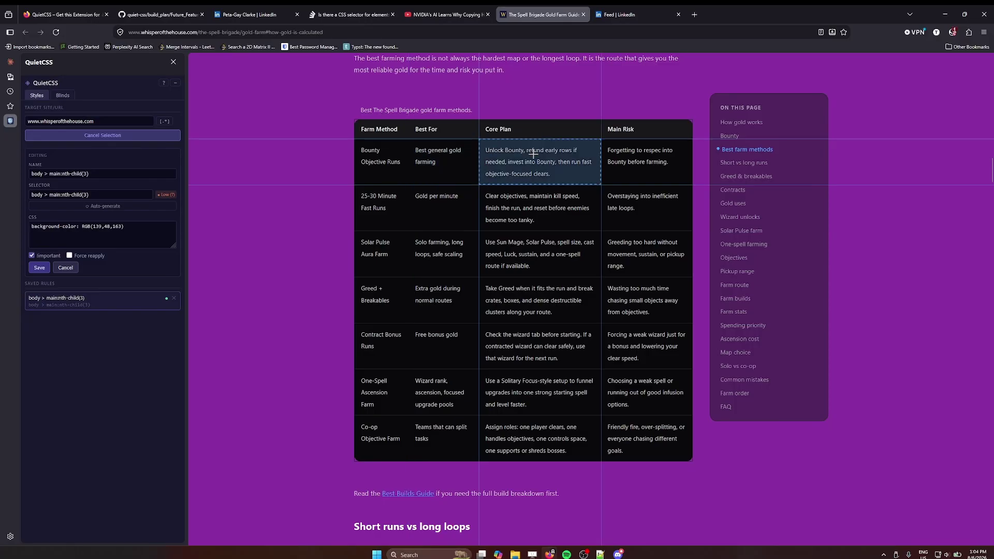
{"action": "scroll", "coordinate": [523, 156], "scroll_direction": "up", "scroll_amount": 3}
{"action": "left_click", "coordinate": [465, 152]}
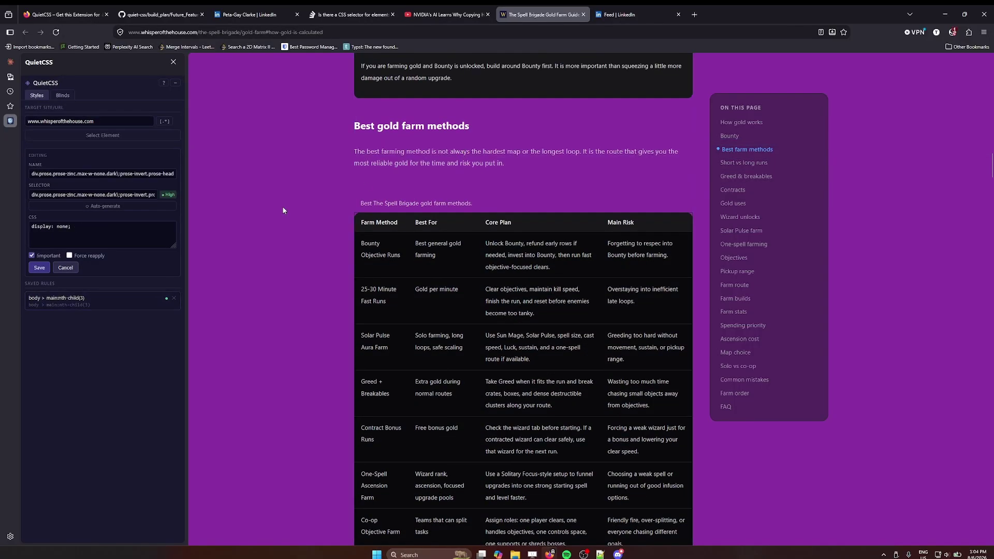
{"action": "left_click_drag", "start_coordinate": [80, 228], "coordinate": [21, 226]}
{"action": "type", "text": "f"}
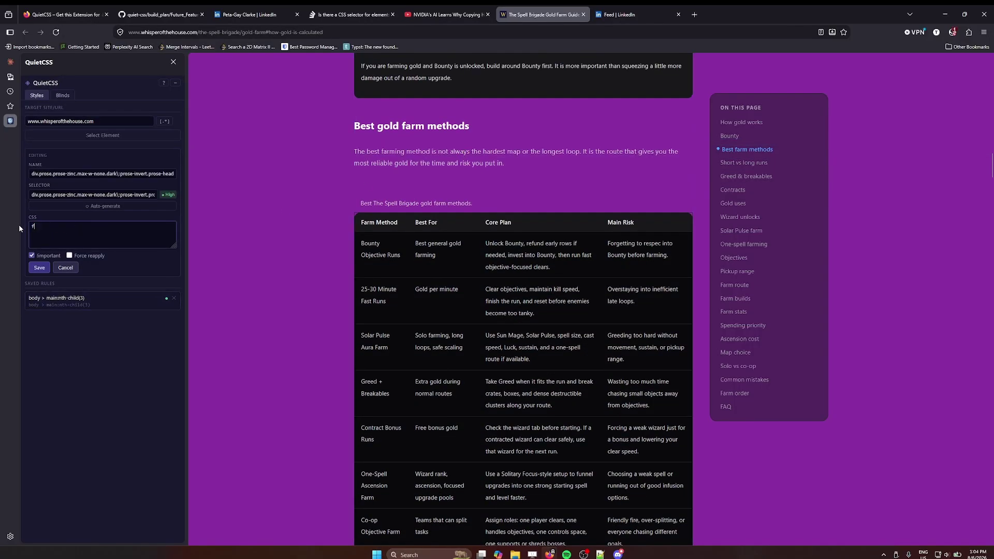
{"action": "type", "text": "ont-size: 5em;"}
{"action": "left_click", "coordinate": [40, 268]}
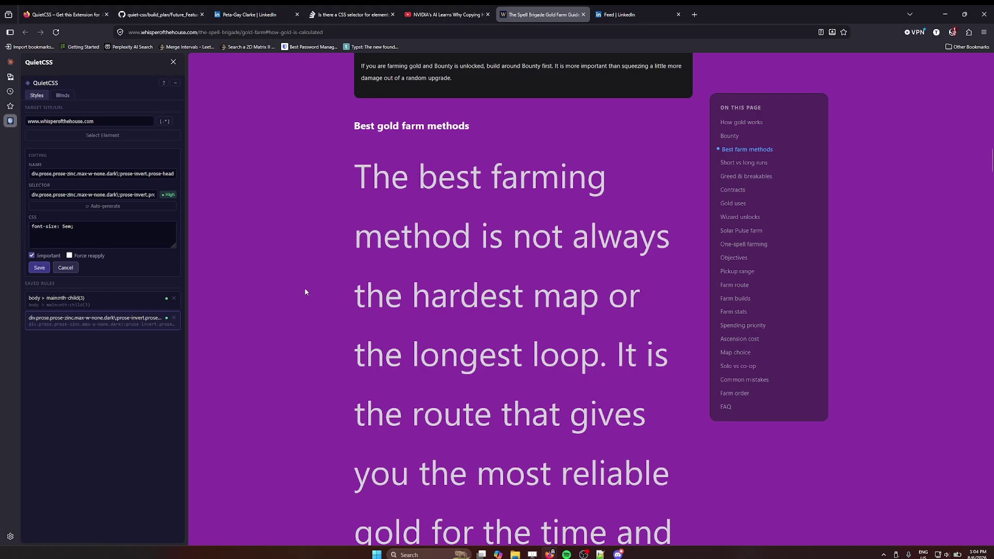
Set the paragraph rule's font size to 2.5em and save it.
{"action": "scroll", "coordinate": [424, 307], "scroll_direction": "down", "scroll_amount": 3}
{"action": "left_click", "coordinate": [69, 225]}
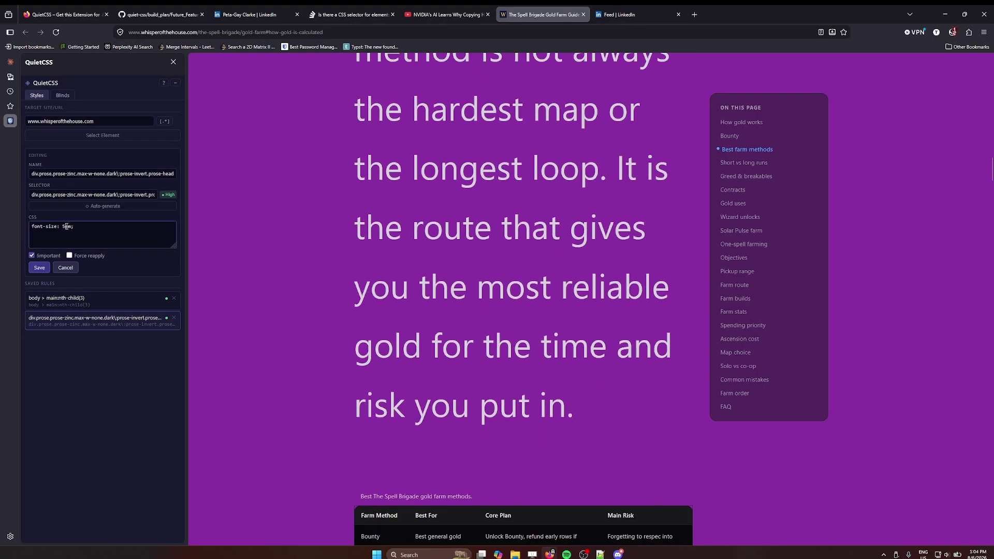
{"action": "key", "text": "BackSpace"}
{"action": "type", "text": "2.5"}
{"action": "left_click", "coordinate": [38, 268]}
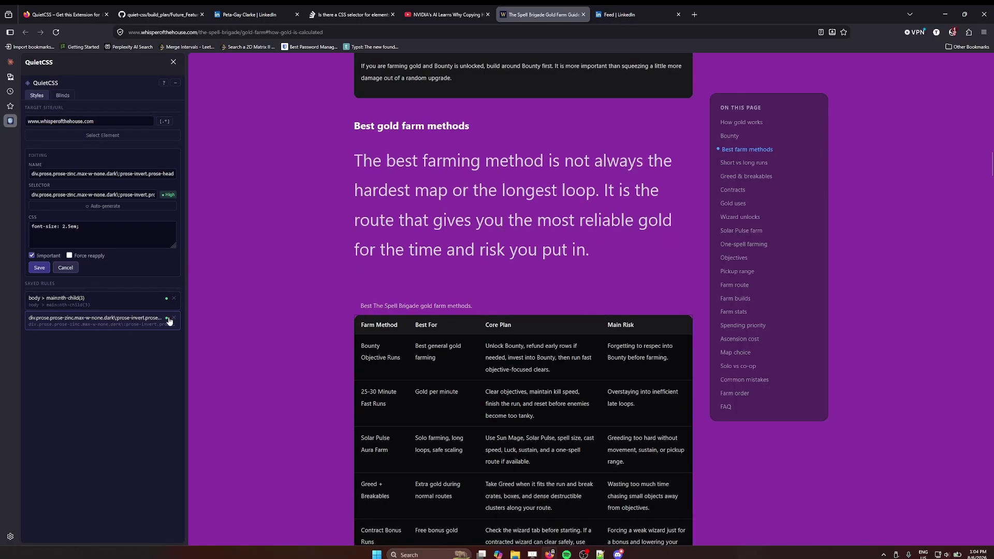
Rename the body > main:nth-child(3) rule "Background color change to purple" and save it.
{"action": "left_click", "coordinate": [106, 311]}
{"action": "left_click_drag", "start_coordinate": [91, 173], "coordinate": [8, 174]}
{"action": "type", "text": "Ba"}
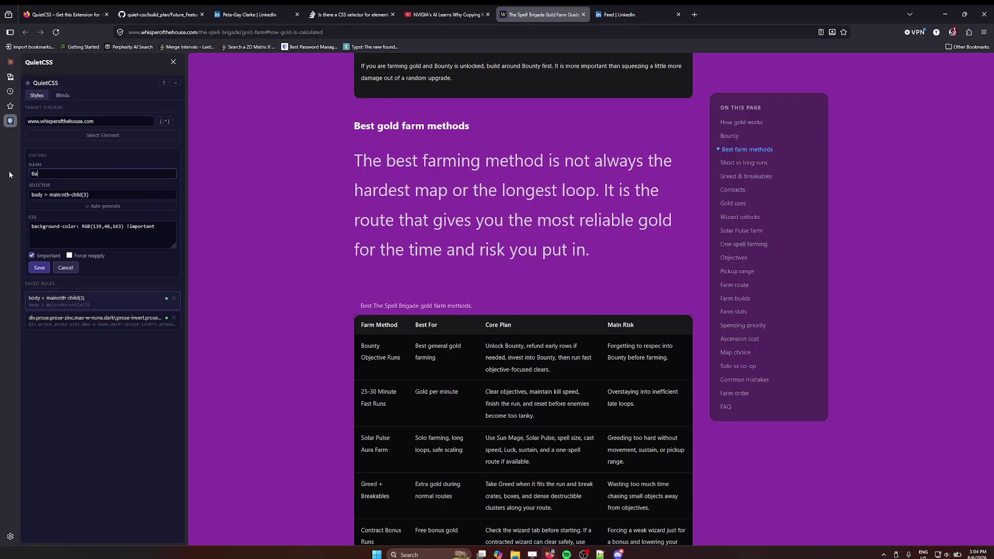
{"action": "type", "text": "ckground"}
{"action": "type", "text": "color change to purple"}
{"action": "left_click", "coordinate": [39, 268]}
Delete the saved paragraph font-size rule from the guide page.
{"action": "left_click", "coordinate": [132, 325]}
{"action": "scroll", "coordinate": [297, 303], "scroll_direction": "up", "scroll_amount": 3}
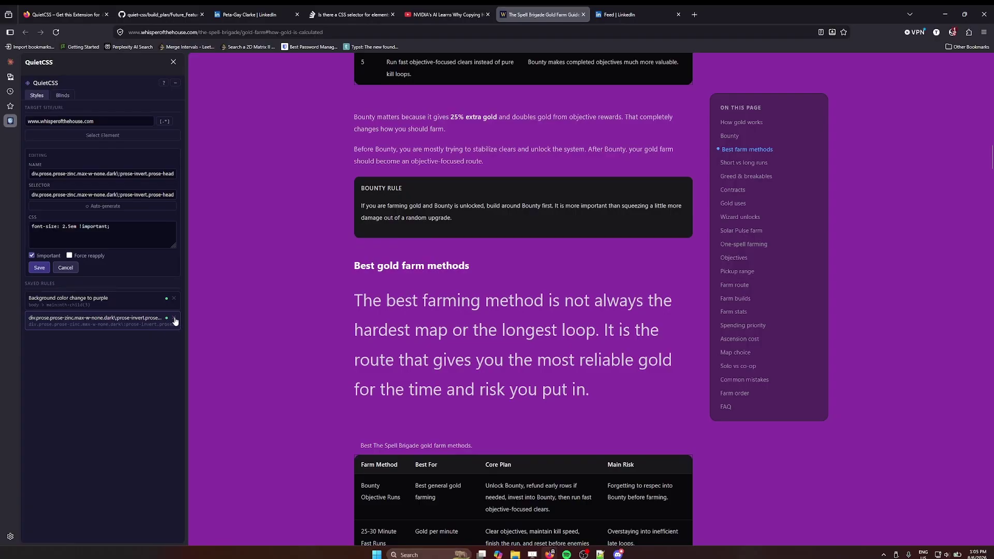
{"action": "left_click", "coordinate": [173, 317]}
Delete the purple dotted blind beside the guide's title.
{"action": "scroll", "coordinate": [266, 318], "scroll_direction": "up", "scroll_amount": 10}
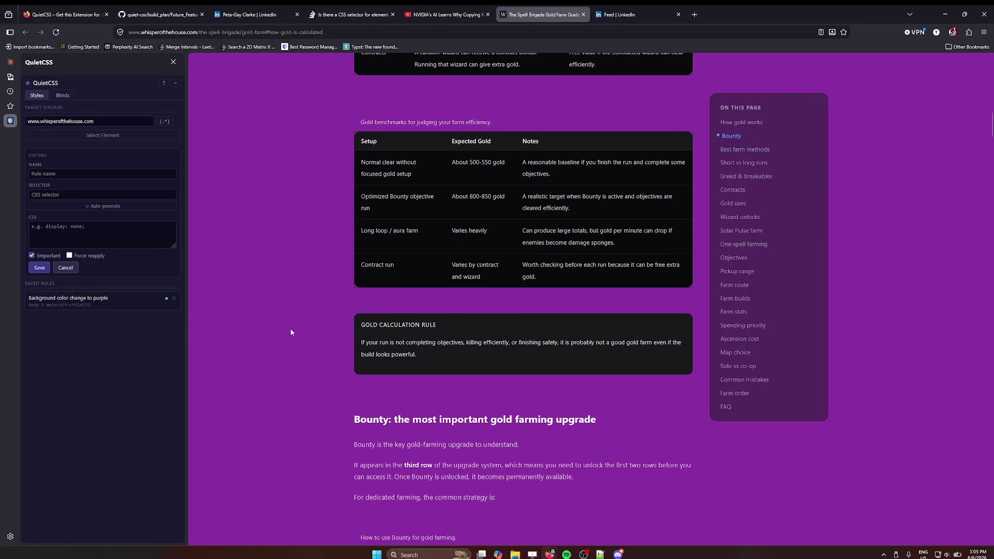
{"action": "scroll", "coordinate": [289, 332], "scroll_direction": "up", "scroll_amount": 8}
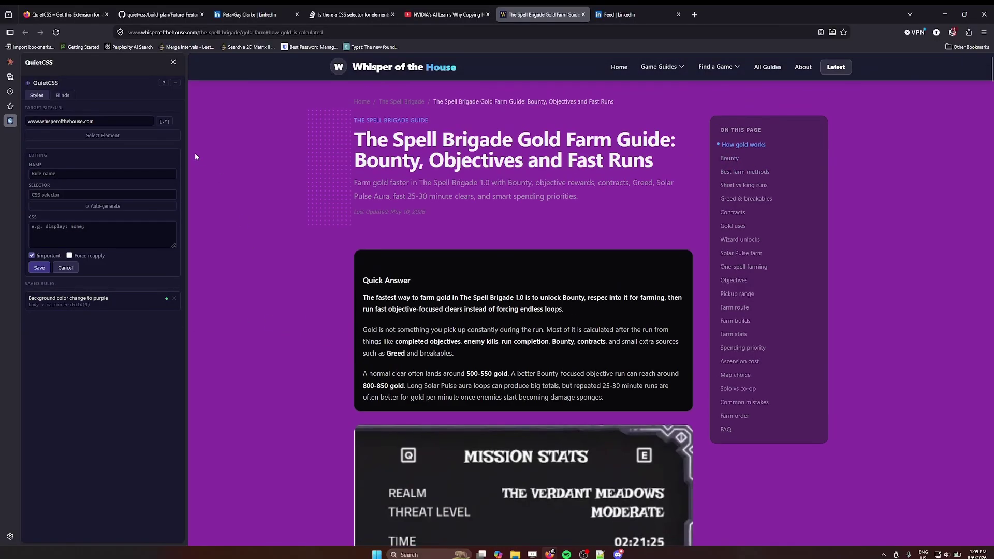
{"action": "left_click", "coordinate": [64, 96]}
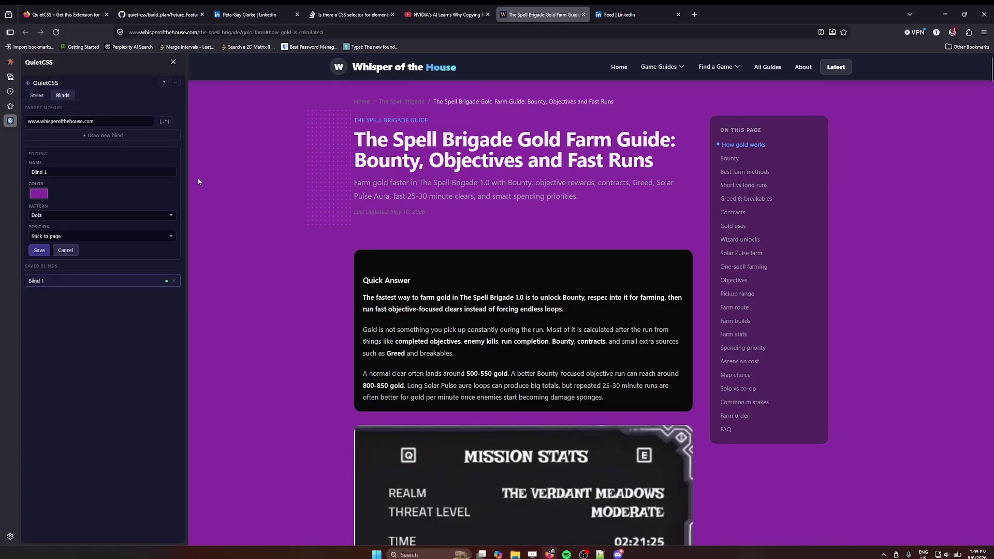
{"action": "left_click", "coordinate": [175, 281]}
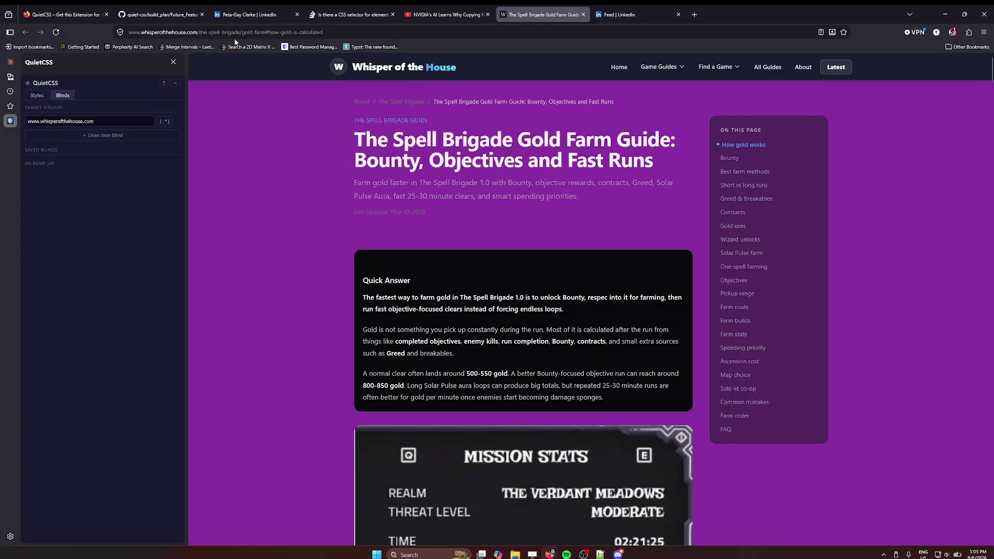
Check the blind on the open LinkedIn profile page, then go to that site's home feed to check it there too.
{"action": "left_click", "coordinate": [264, 14]}
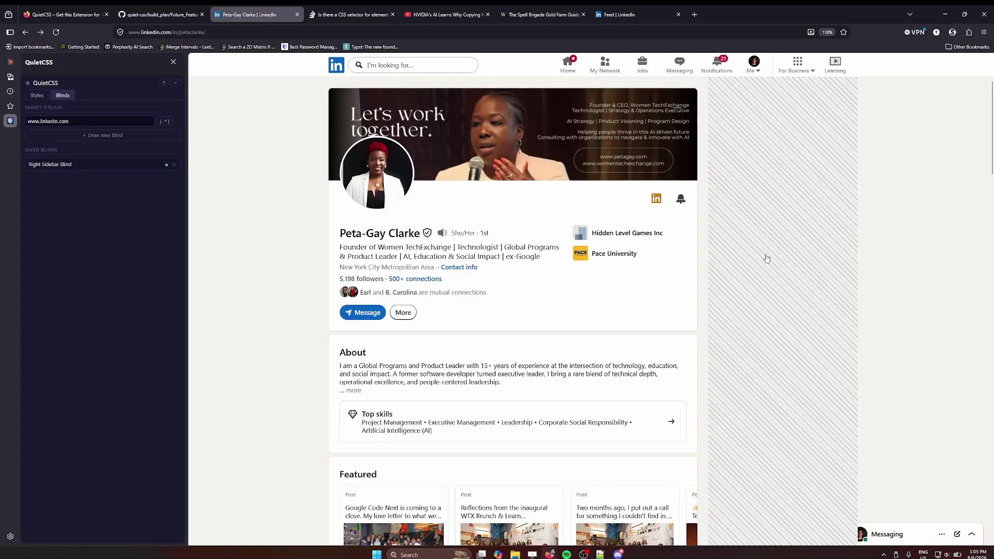
{"action": "scroll", "coordinate": [855, 332], "scroll_direction": "up", "scroll_amount": 3}
{"action": "left_click", "coordinate": [337, 68]}
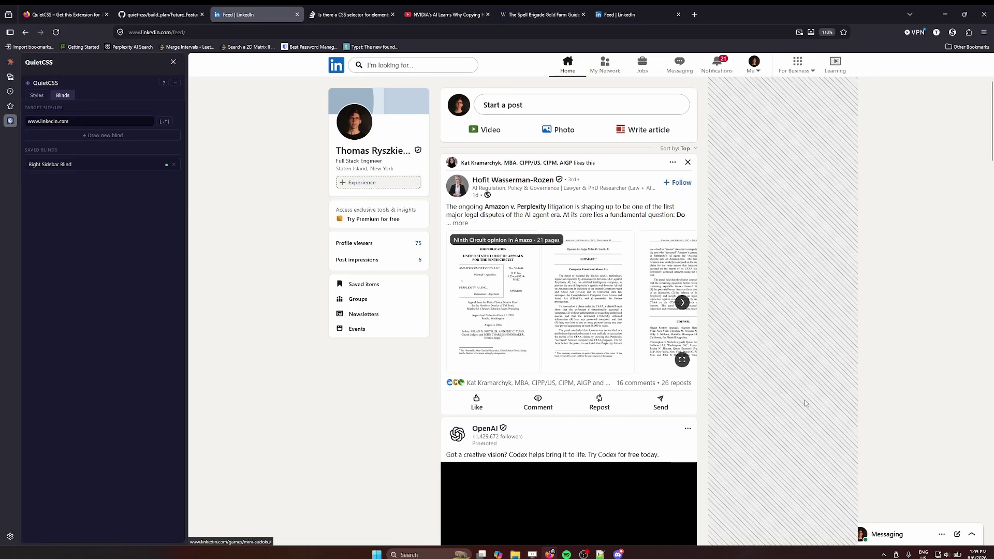
Switch to the other open LinkedIn feed page and reload it.
{"action": "mouse_move", "coordinate": [647, 16]}
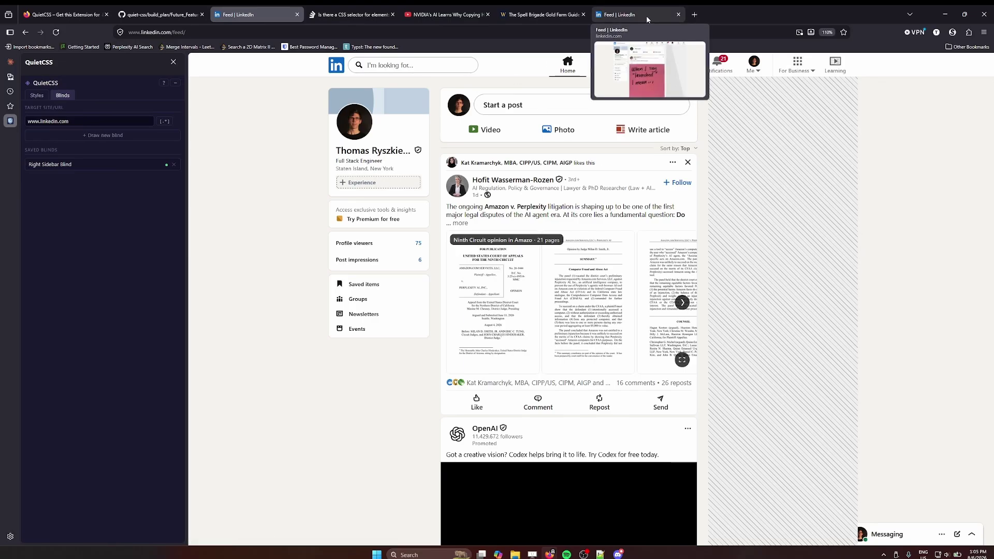
{"action": "left_click", "coordinate": [646, 15]}
{"action": "left_click", "coordinate": [56, 32]}
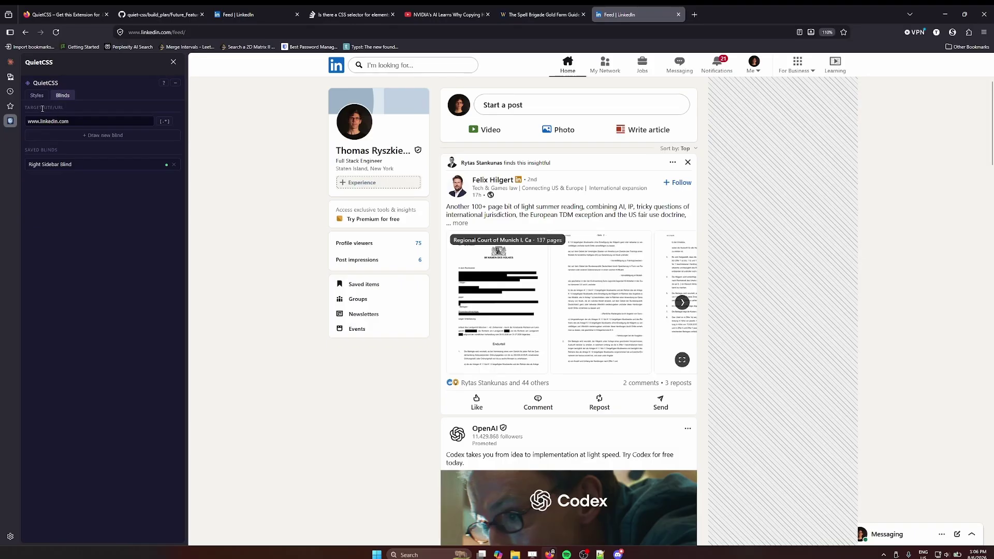
{"action": "triple_click", "coordinate": [72, 120]}
{"action": "left_click", "coordinate": [190, 34]}
{"action": "key", "text": "ctrl+c"}
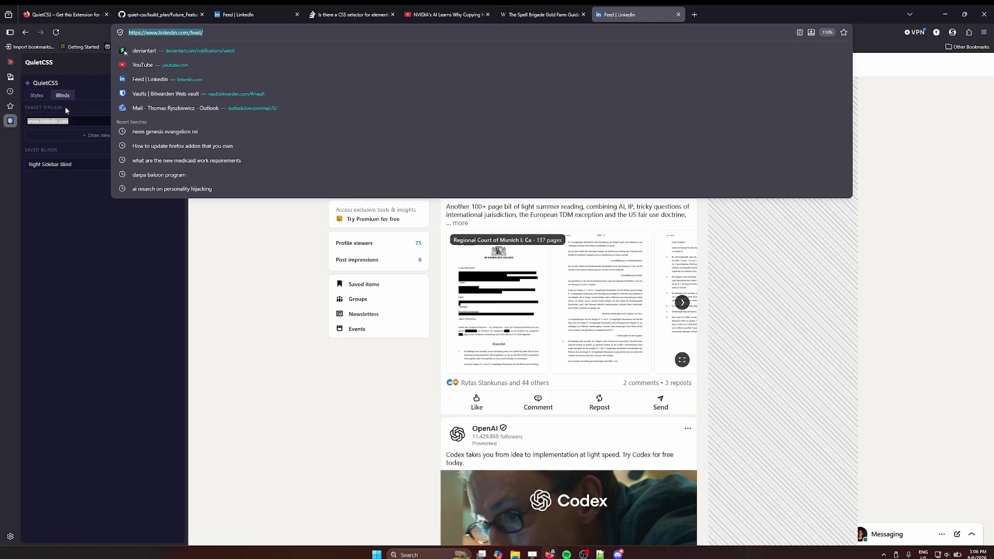
{"action": "left_click", "coordinate": [66, 110]}
{"action": "left_click", "coordinate": [95, 165]}
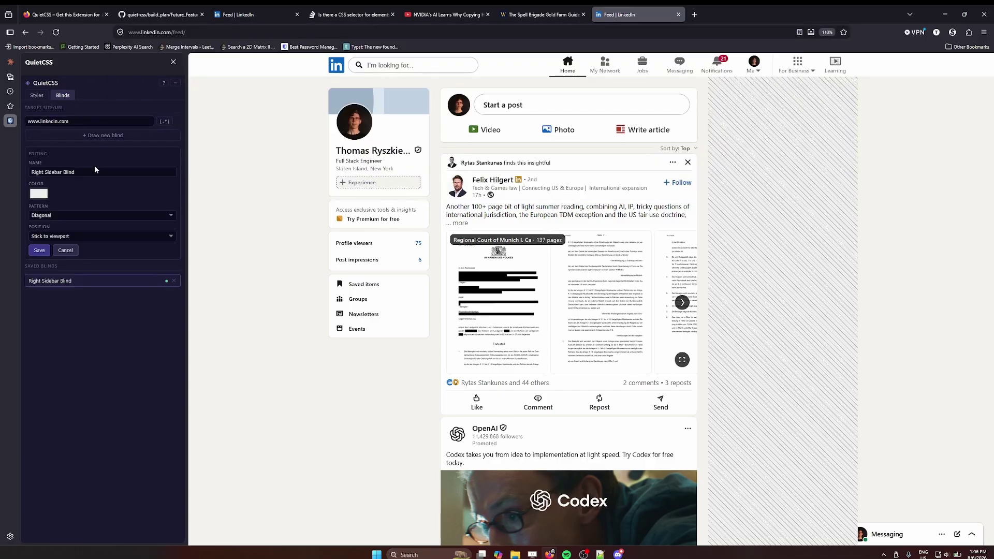
{"action": "left_click", "coordinate": [81, 120]}
{"action": "key", "text": "ctrl+a"}
{"action": "key", "text": "ctrl+v"}
{"action": "left_click", "coordinate": [40, 252]}
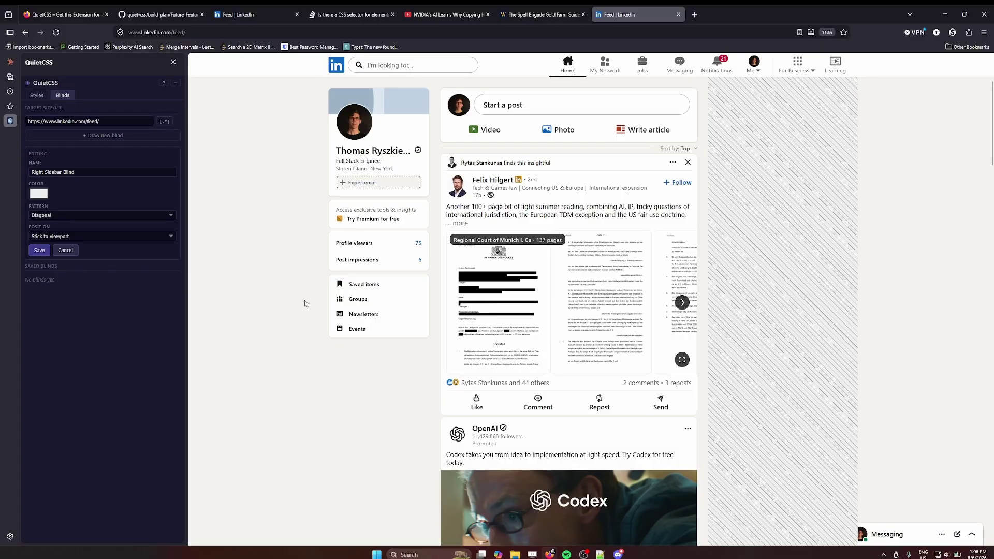